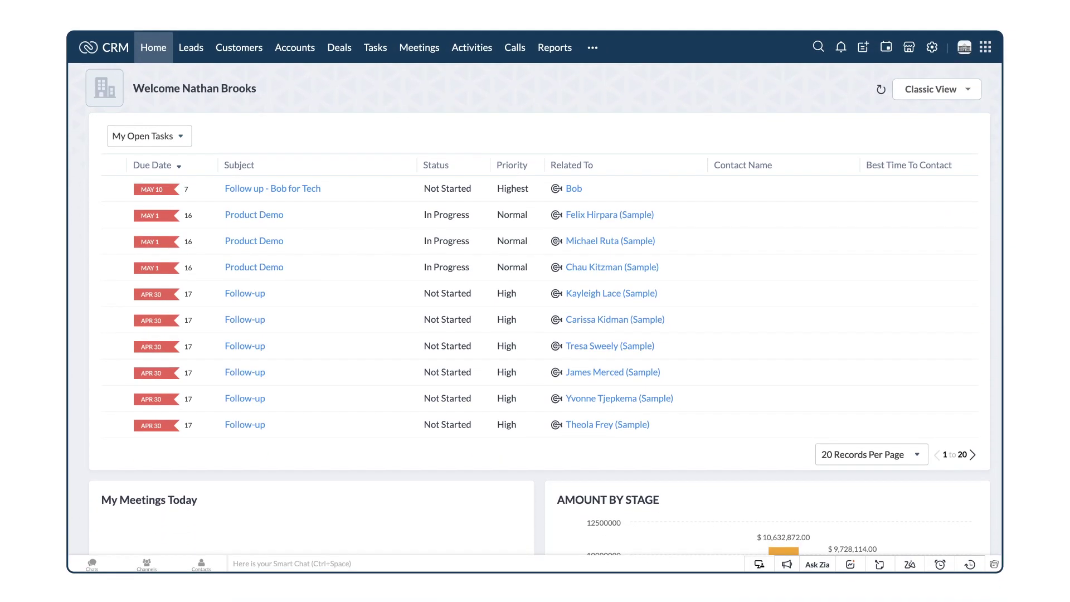
Step: Start a new segmentation from the Segmentation settings in Setup
click(932, 48)
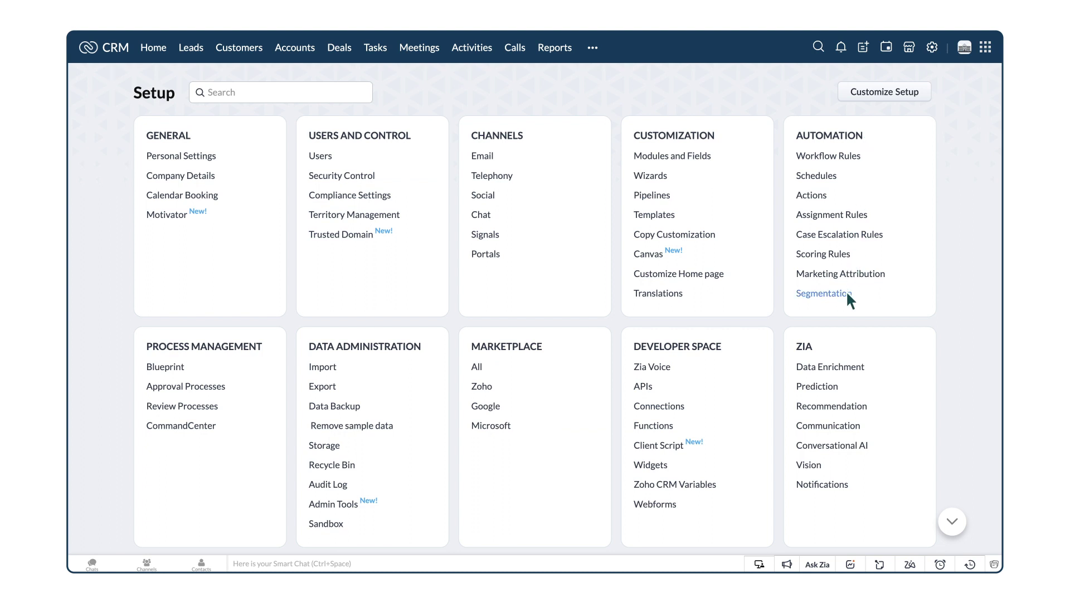
click(825, 294)
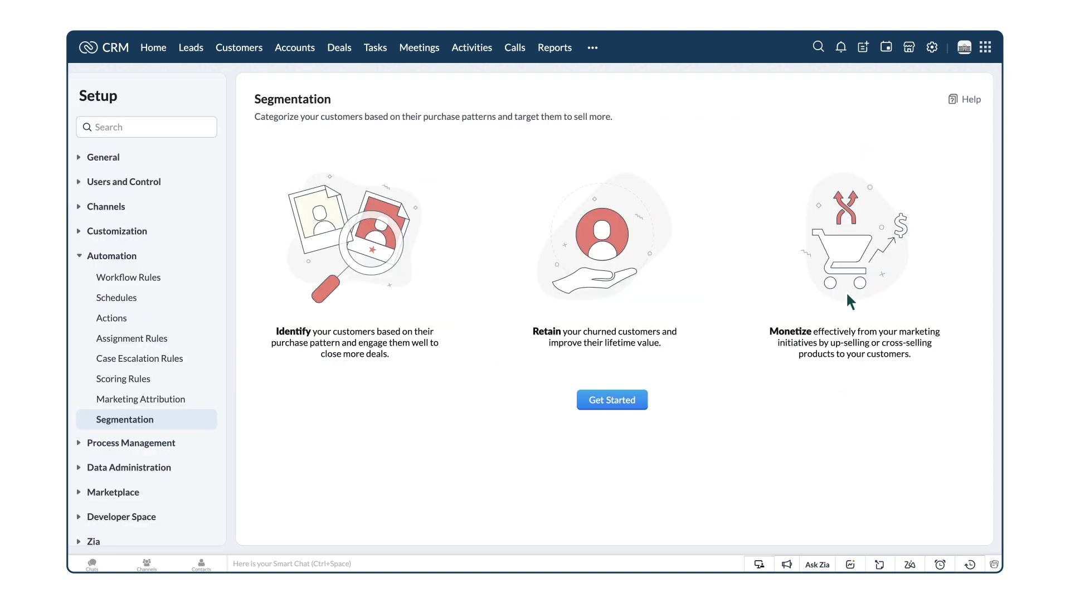
click(639, 400)
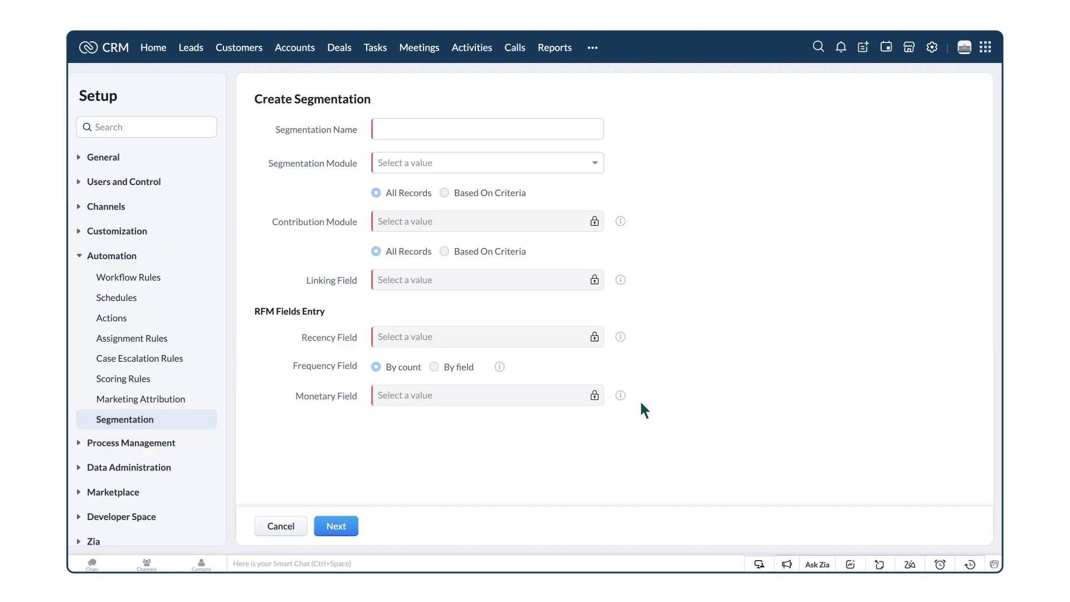
Step: Name it 'Customers in the USA', with Customers as segmentation module and Deals as contribution module
click(495, 132)
text(Custom)
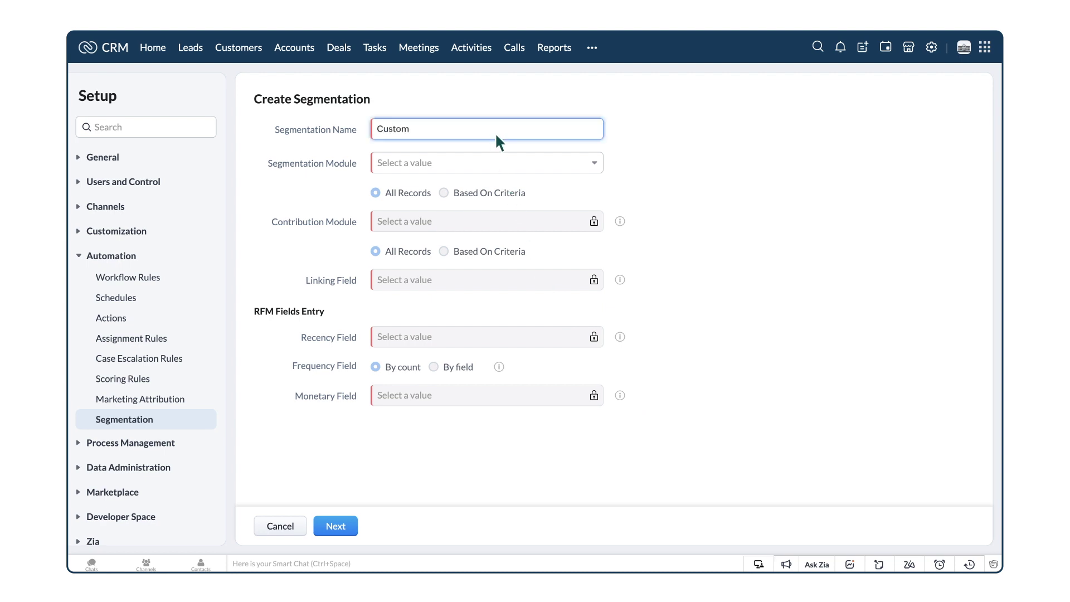
text(ers in the USA)
click(587, 167)
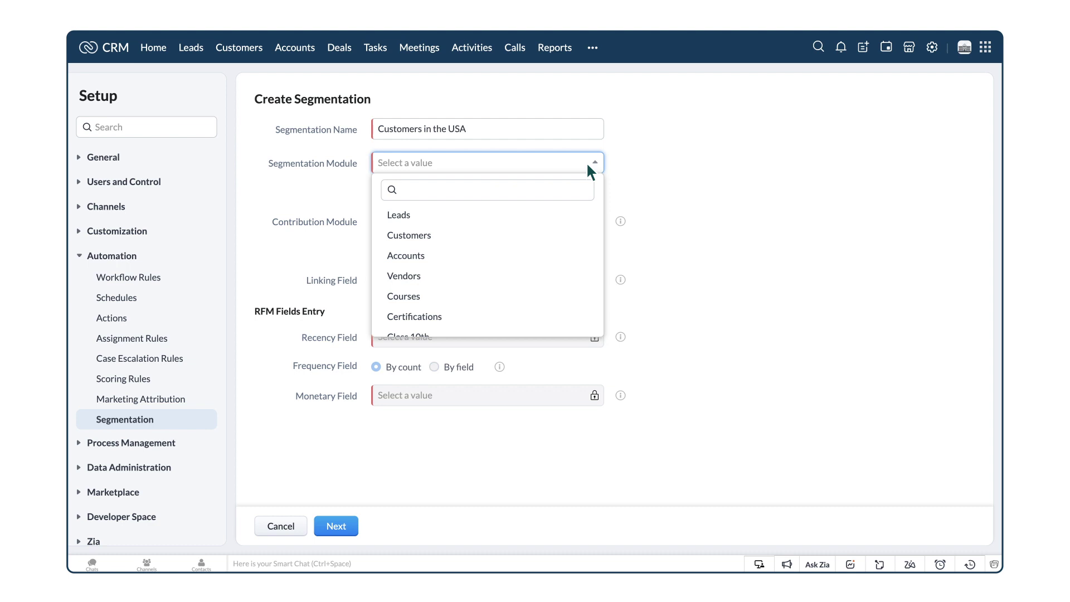
click(479, 239)
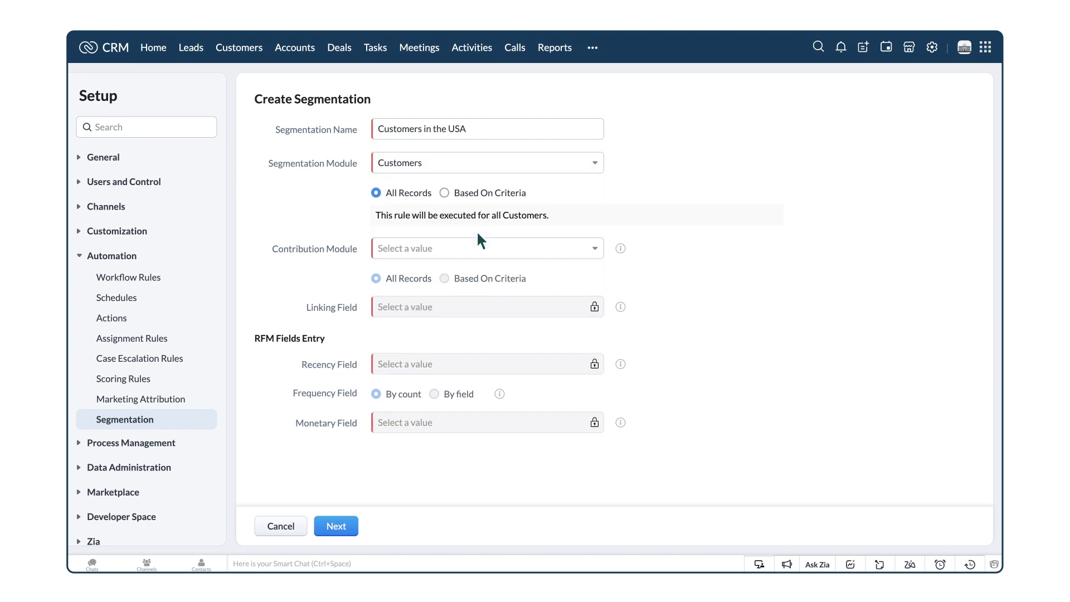
click(506, 250)
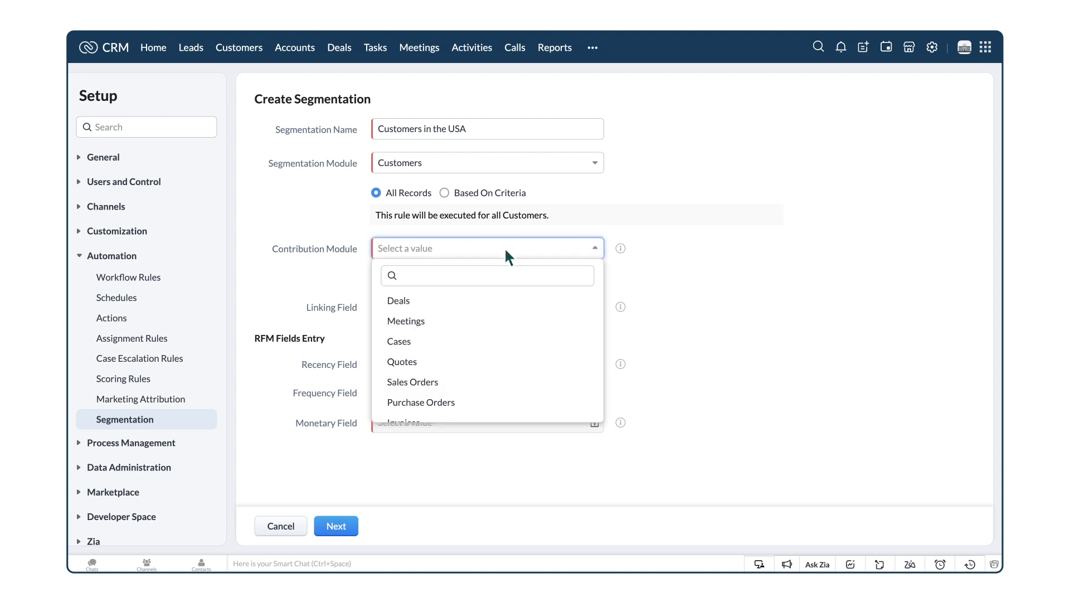
click(454, 299)
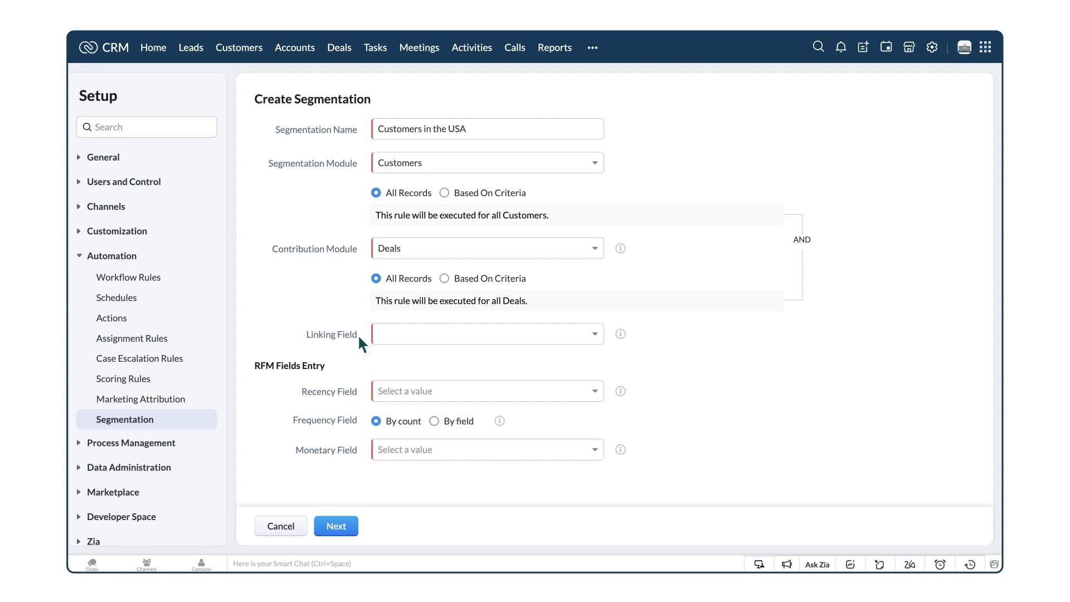
Step: Link deals by Contact Name, with Closing Date for recency and Amount for monetary value
click(402, 339)
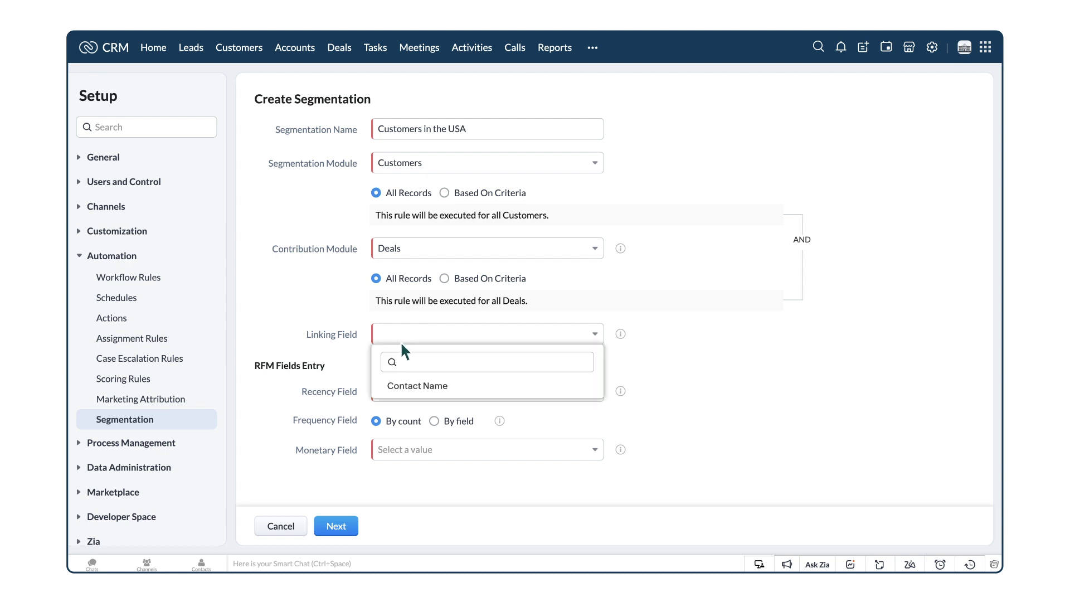
click(405, 382)
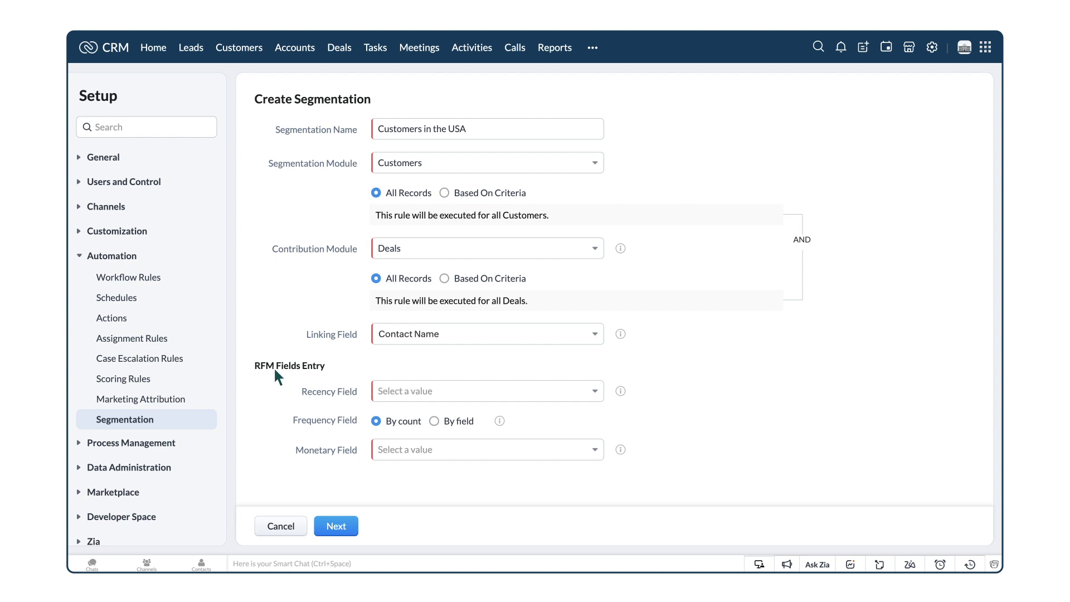
click(413, 393)
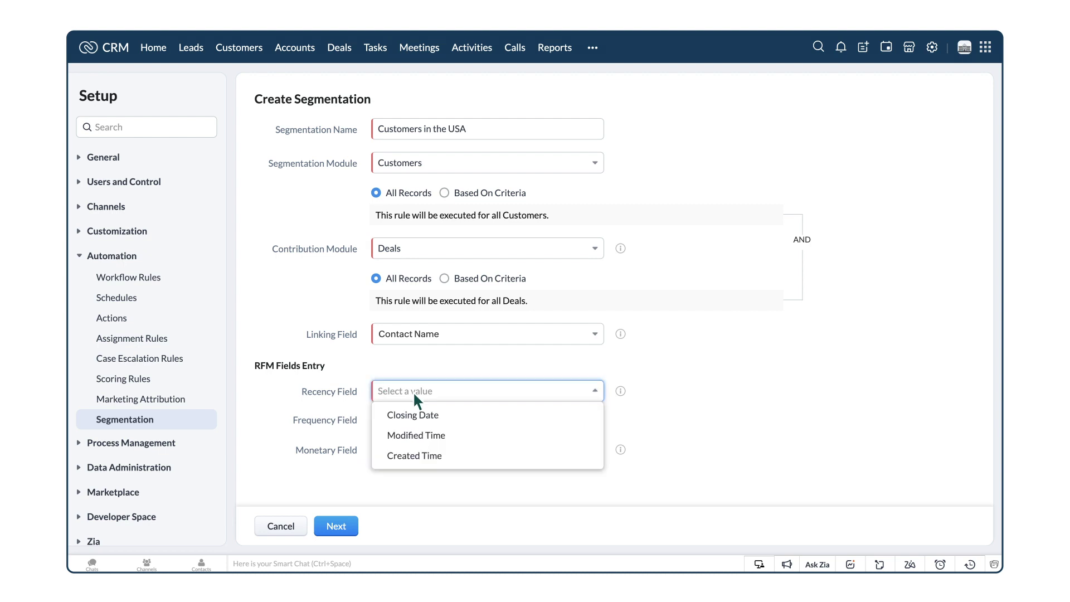
click(419, 416)
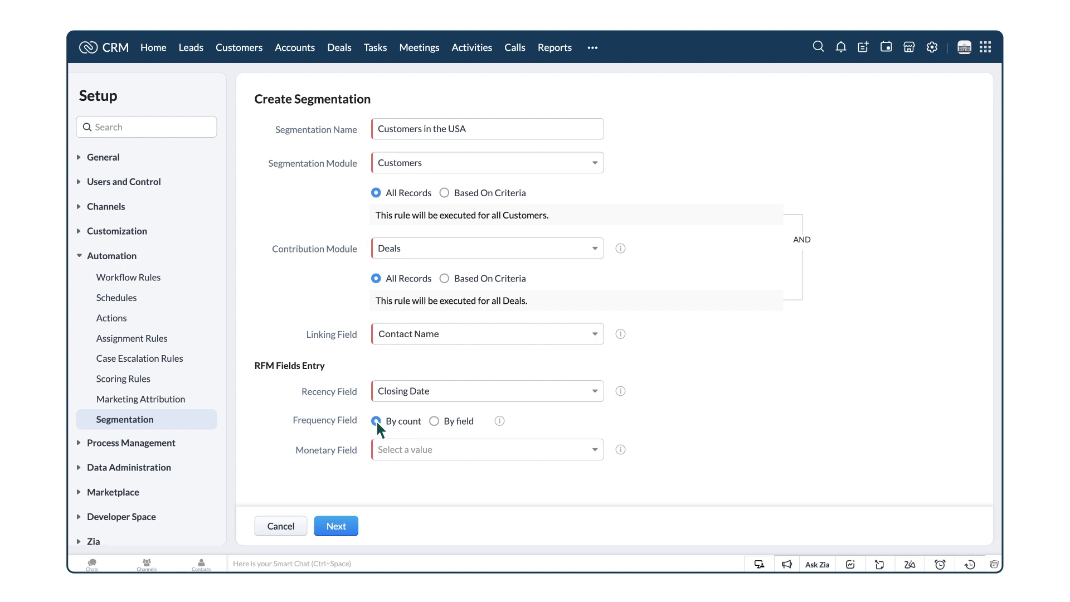
click(403, 454)
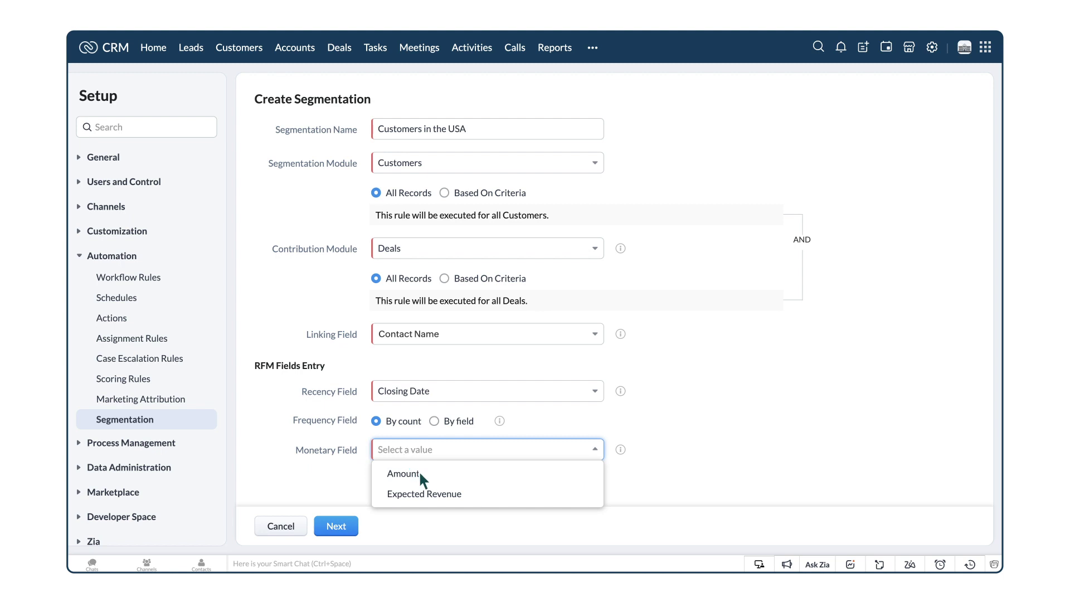
click(421, 475)
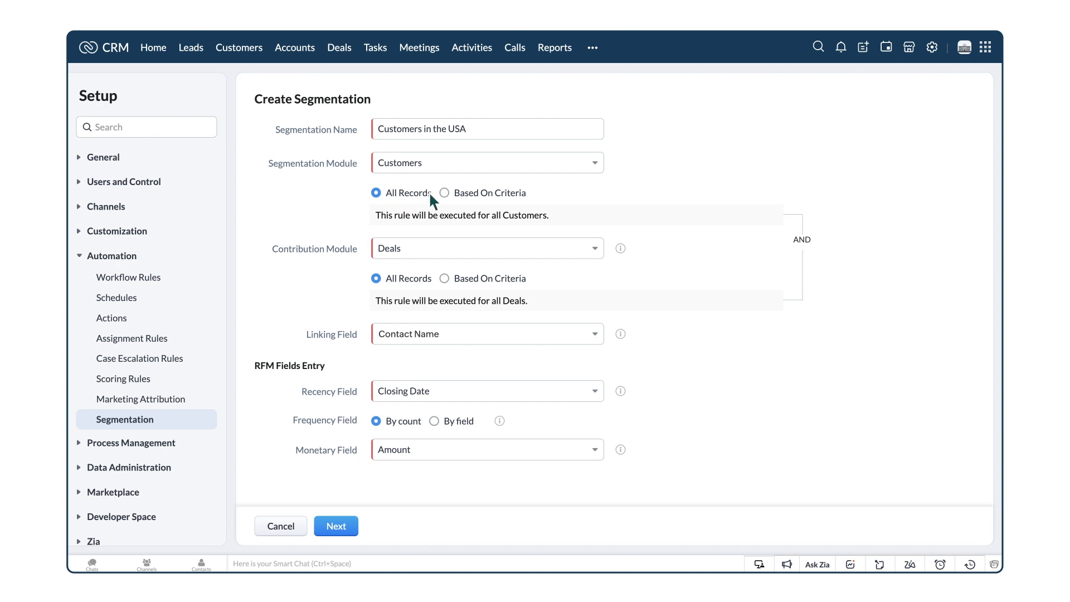
Step: Restrict segmented records to the criterion Country is USA and continue to scoring
click(444, 193)
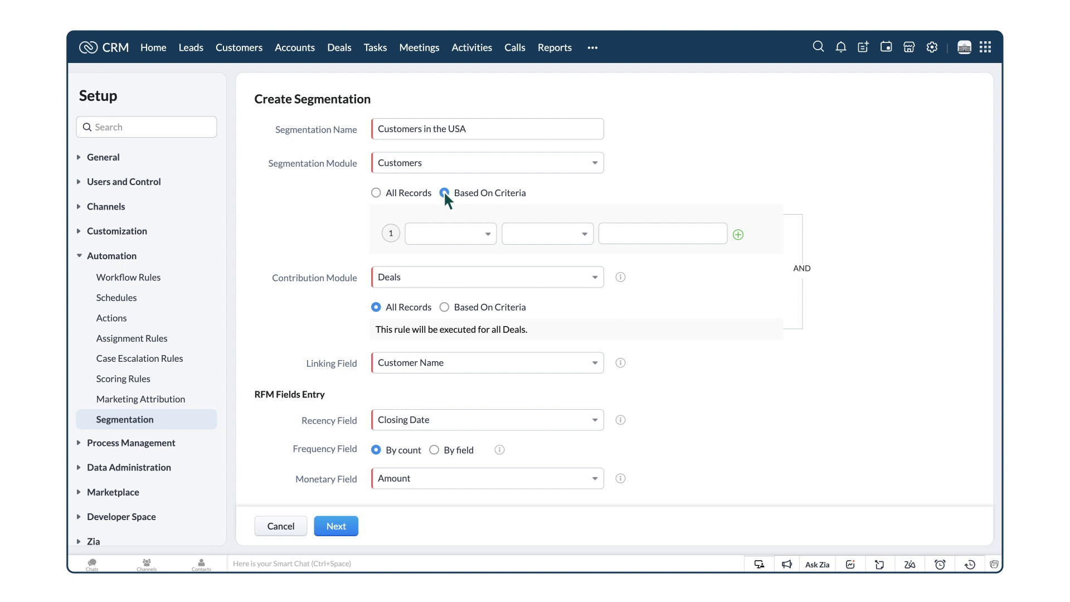
click(490, 236)
click(460, 283)
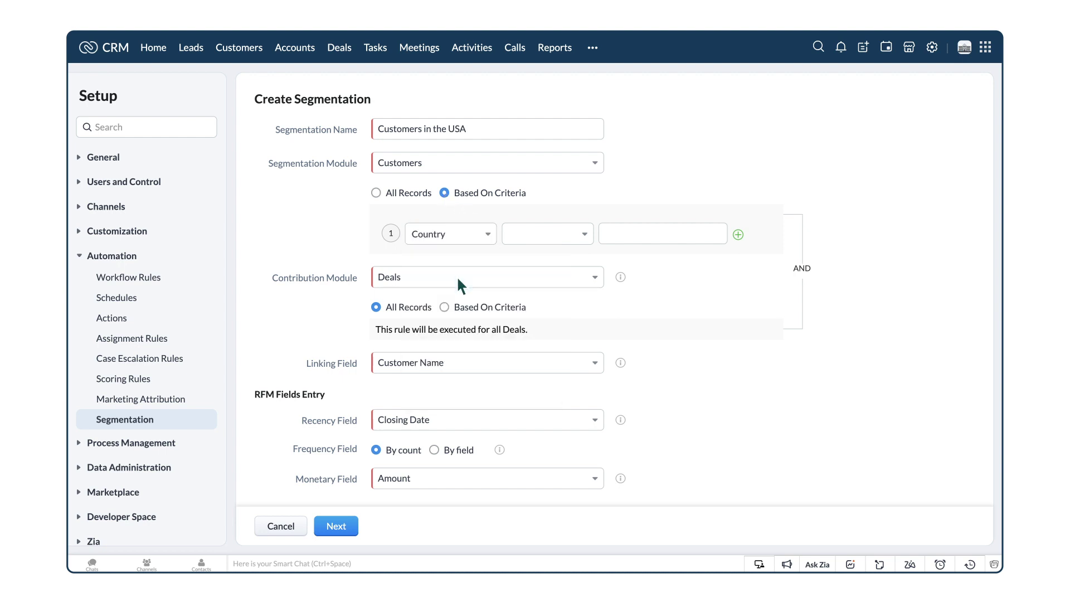
click(546, 234)
click(529, 274)
click(336, 526)
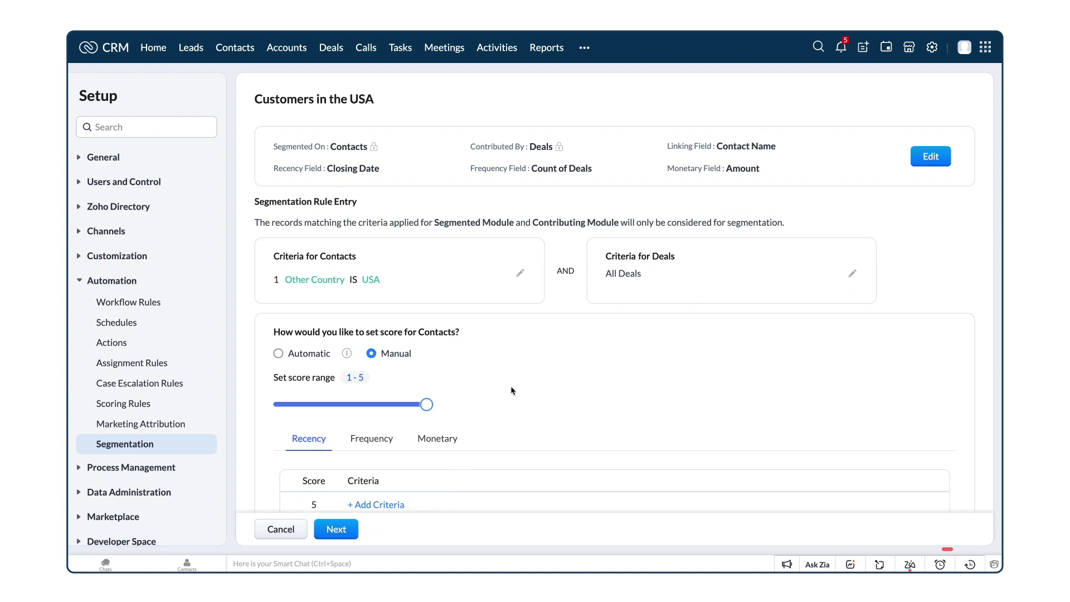
Step: Scroll to the Recency score table and add a criterion for score 5
scroll(510, 387, down, 3)
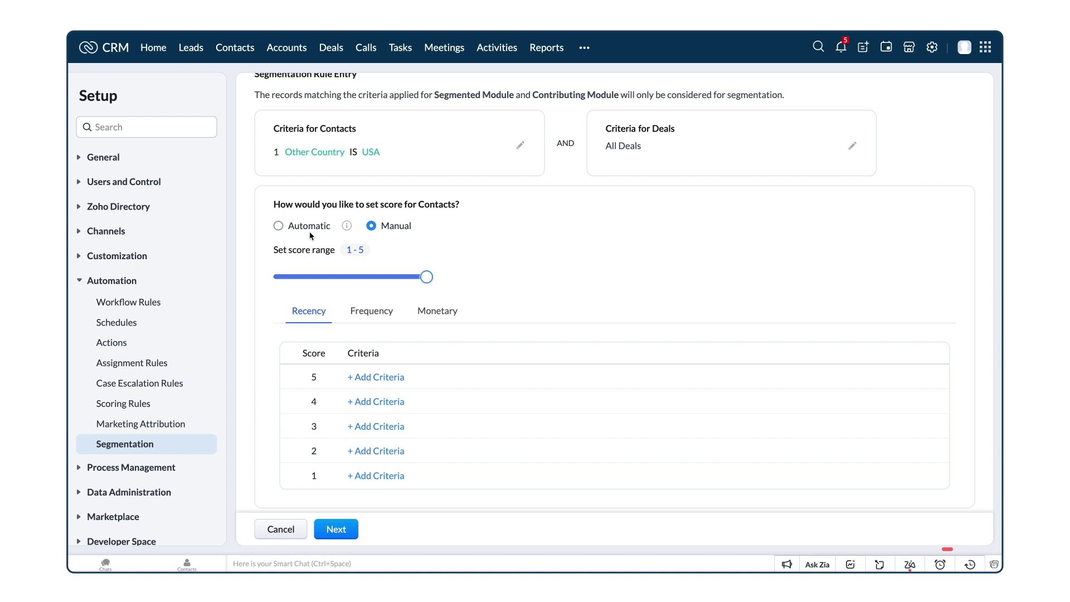
click(398, 377)
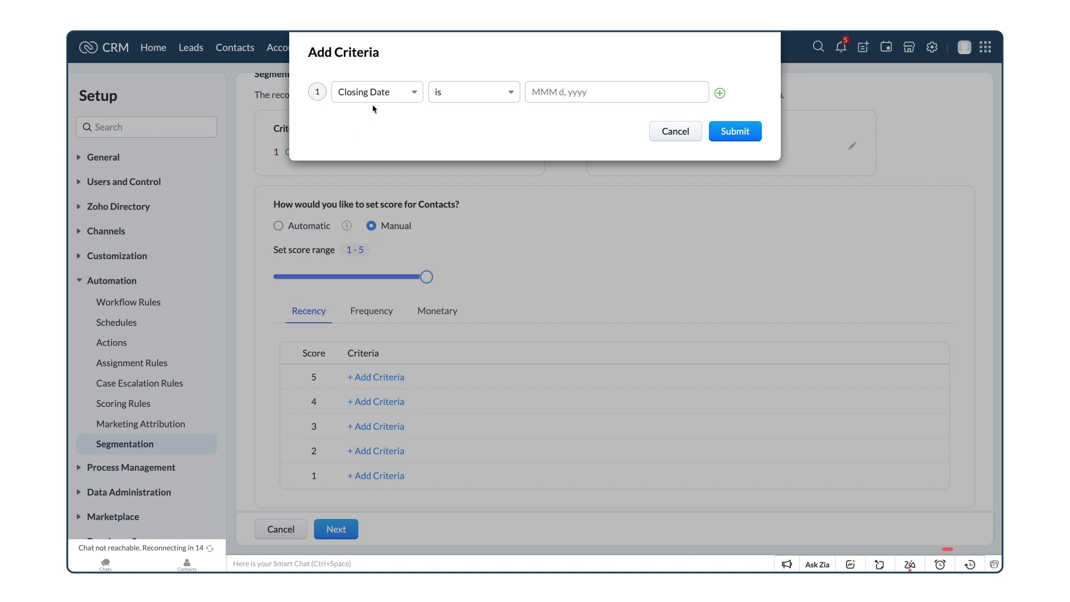
Step: Set the score-5 recency rule to Closing Date is after Jan 1, 2022
click(508, 96)
click(482, 204)
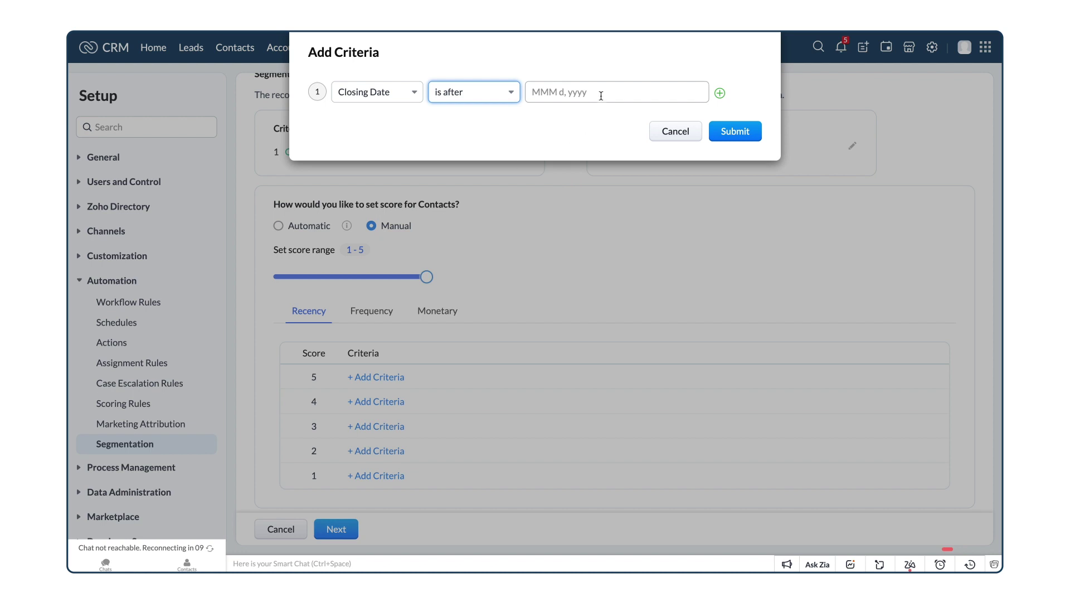
click(601, 95)
click(560, 116)
scroll(564, 156, up, 3)
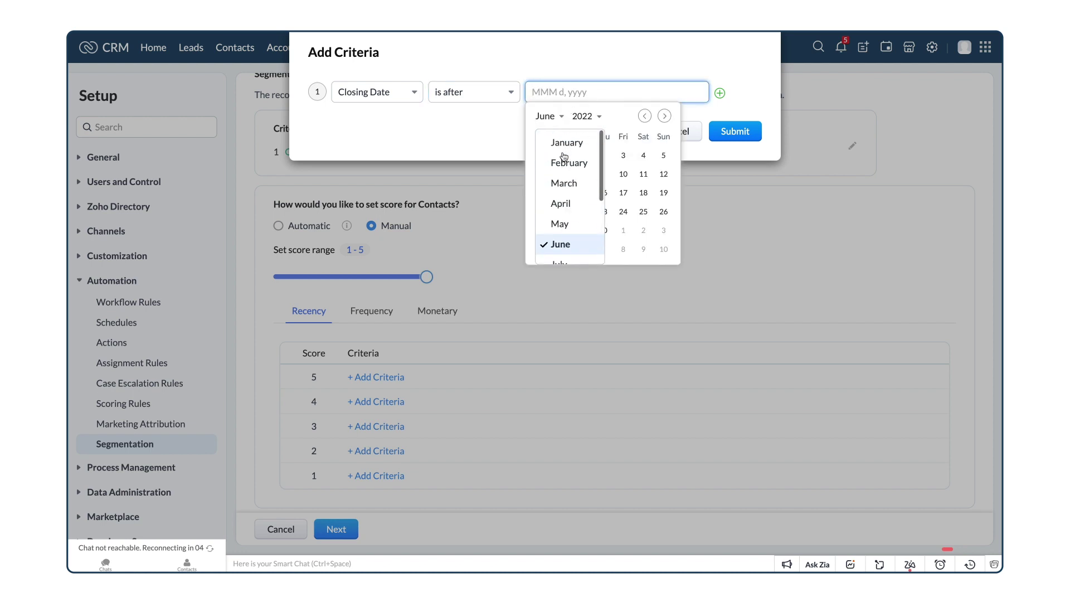
click(564, 156)
click(644, 158)
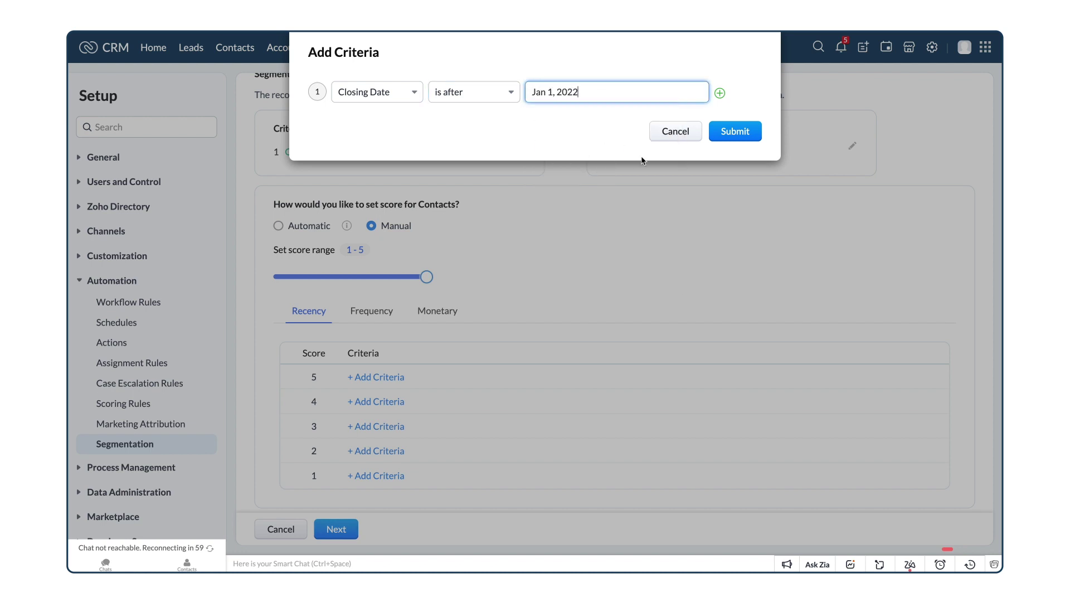
click(735, 132)
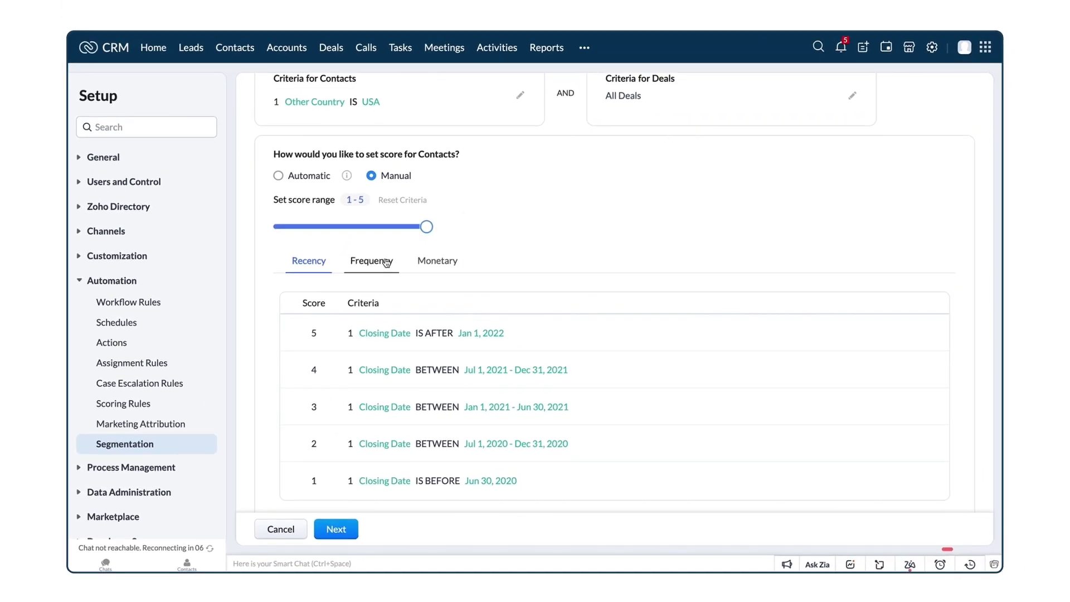
Step: On the Frequency tab, set score 5 to Count of Deals greater than 12
click(386, 262)
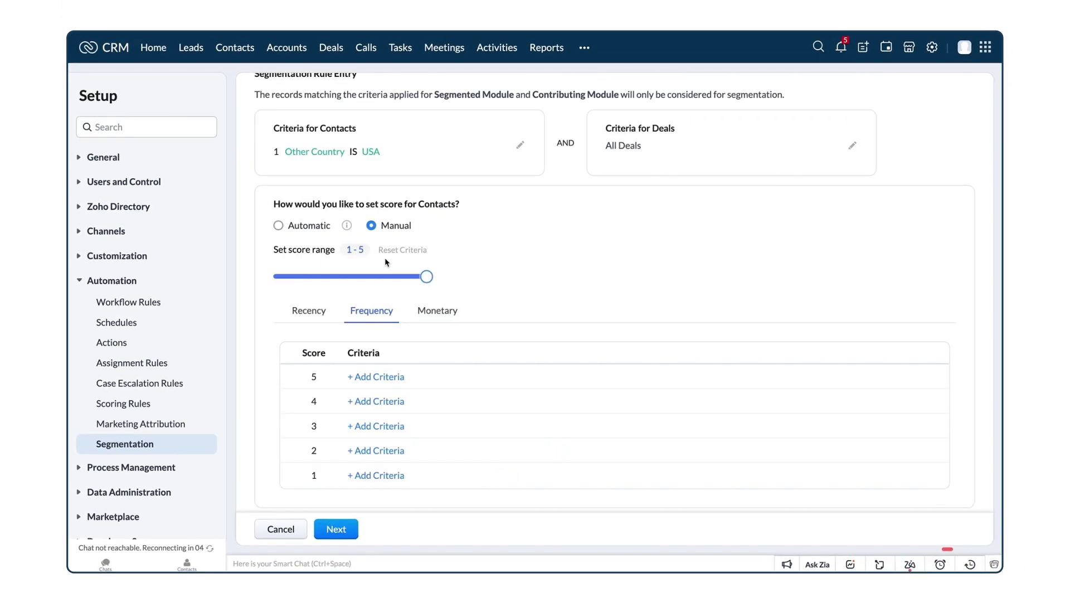
click(392, 377)
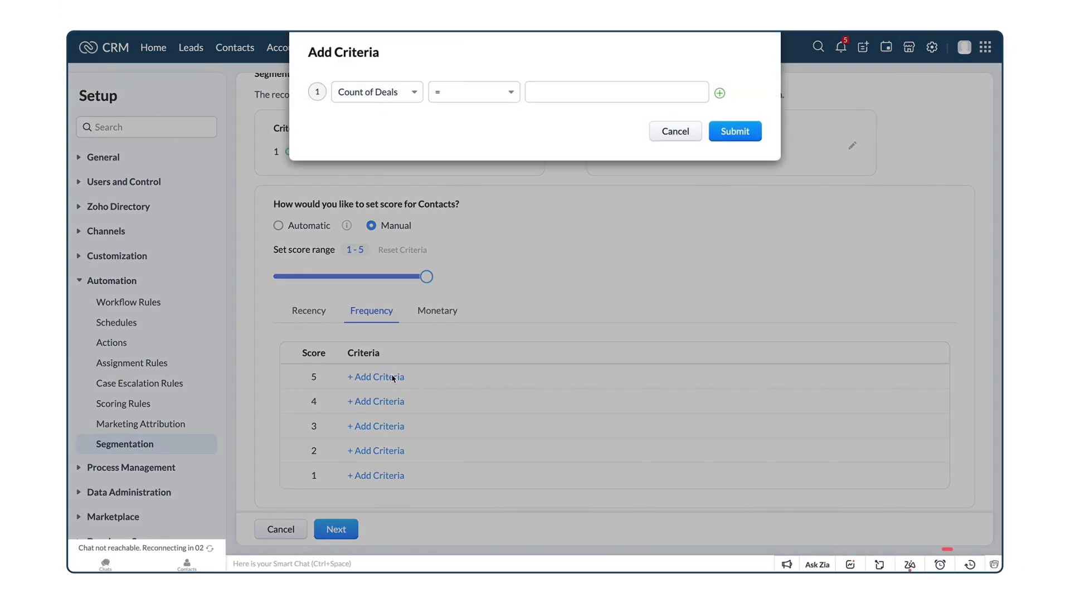
click(507, 95)
click(480, 222)
click(640, 96)
text(12)
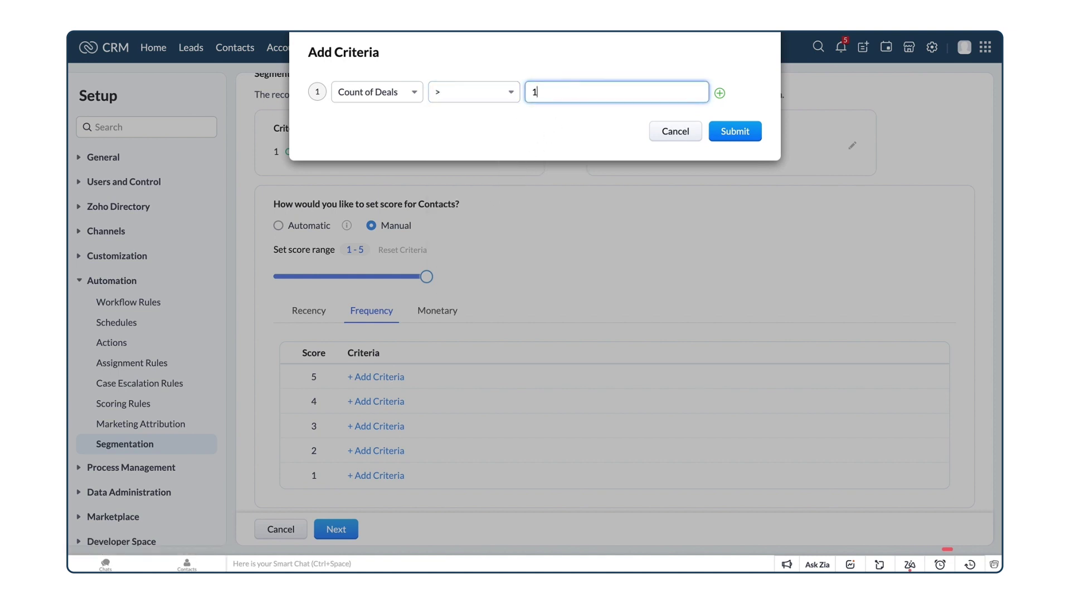
click(735, 132)
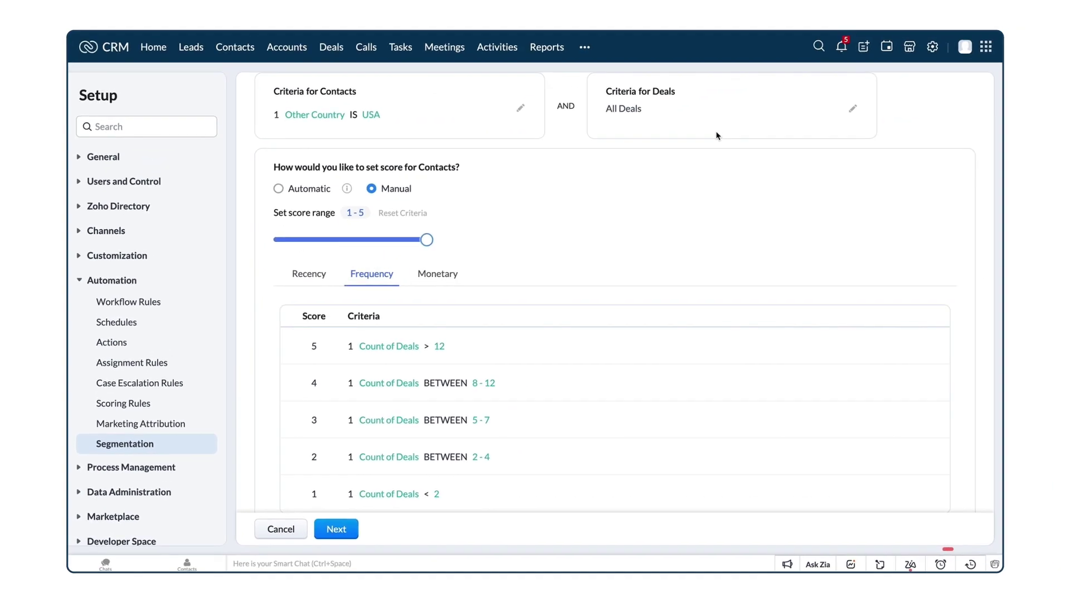
click(453, 275)
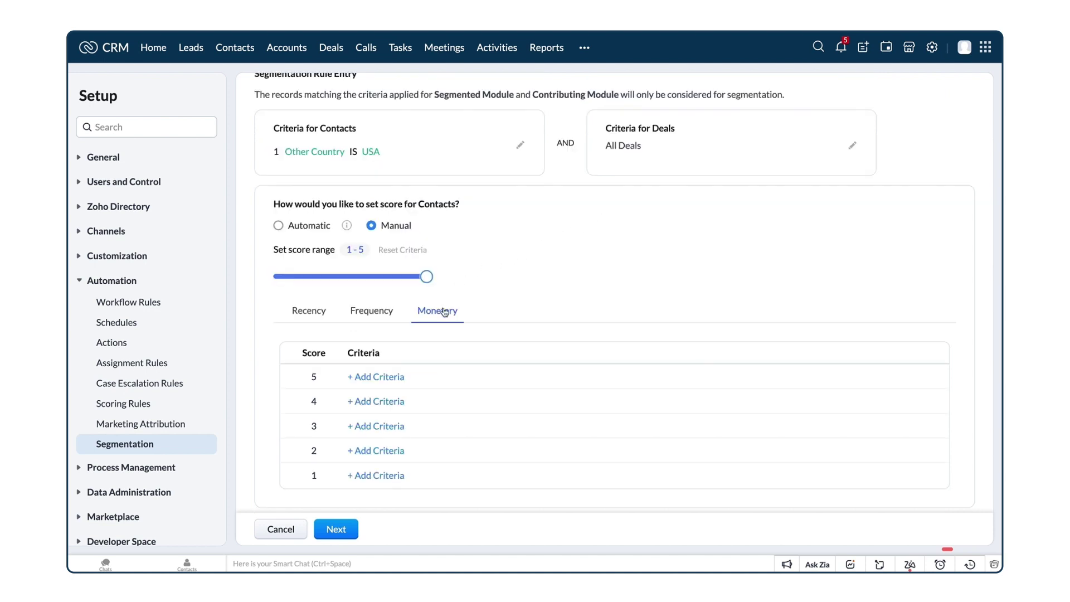
Step: Set monetary score 5 to Amount greater than USD 1000
click(388, 376)
click(504, 95)
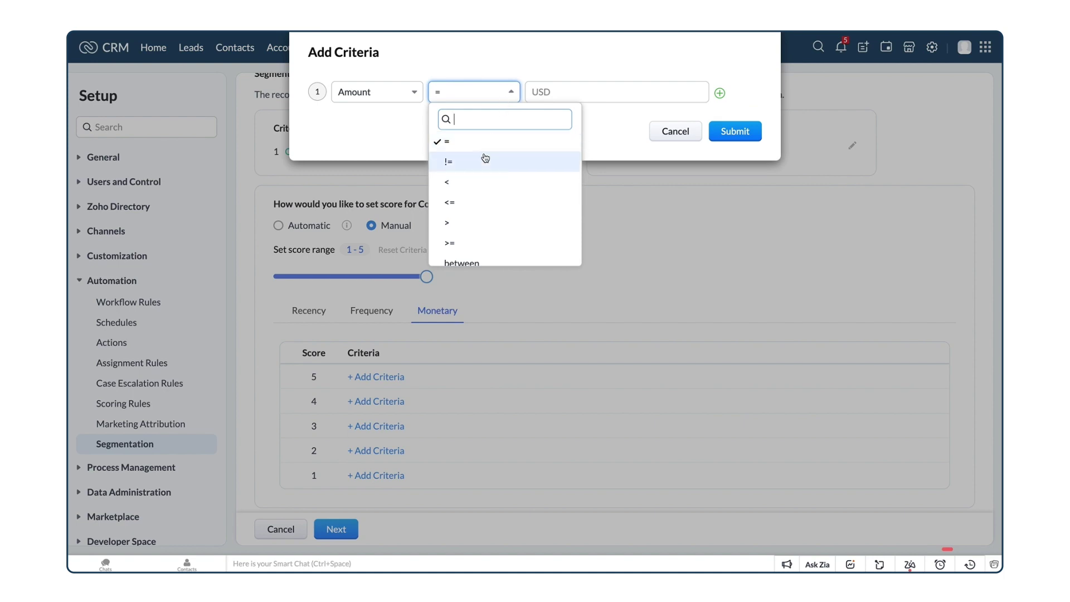
click(502, 223)
click(557, 92)
text(1000)
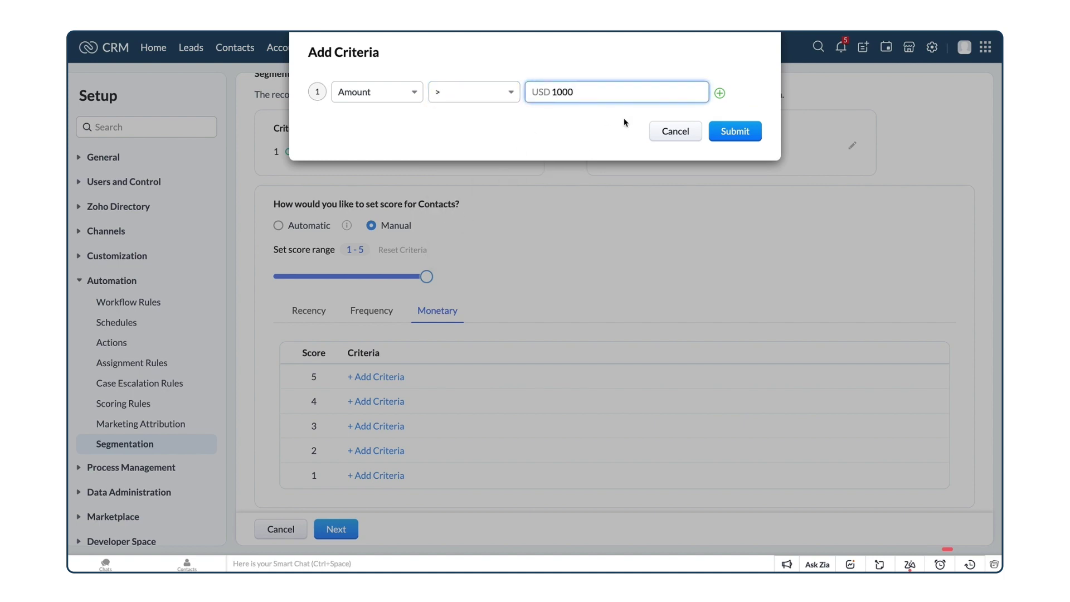
click(726, 136)
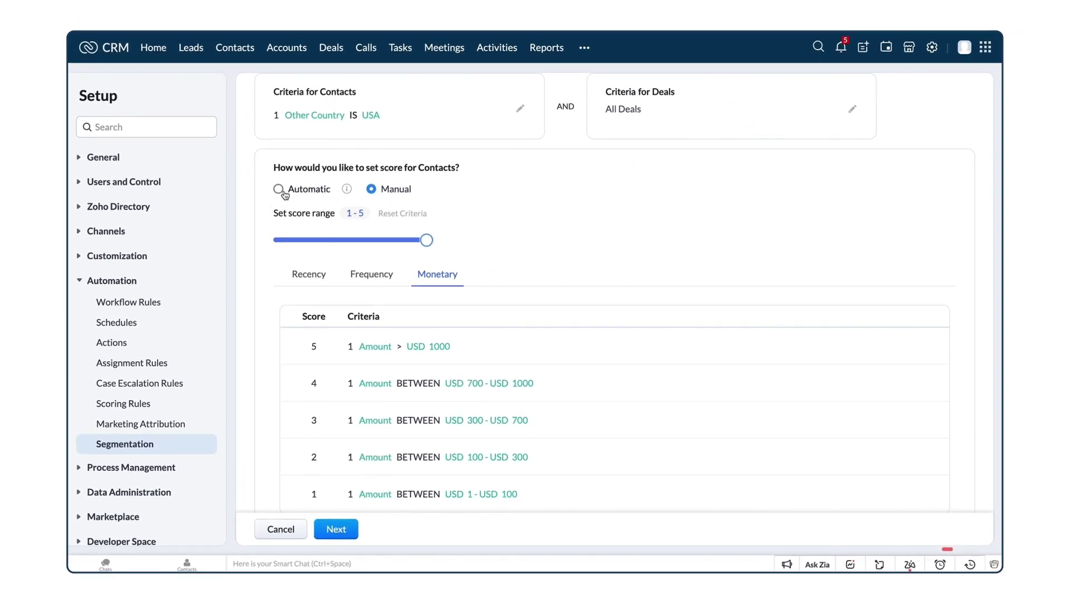
click(278, 189)
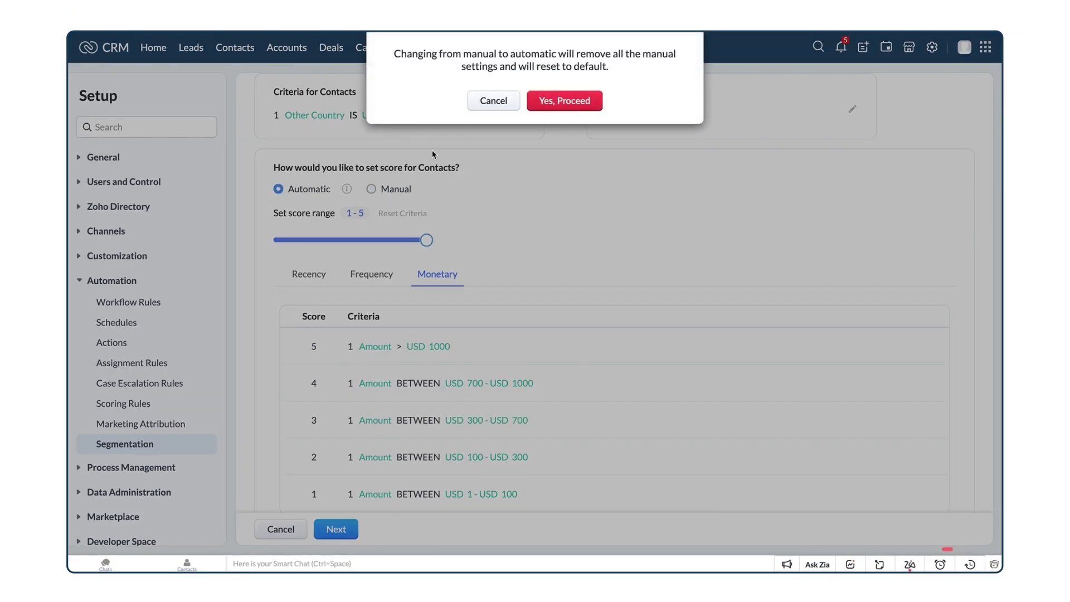
Step: Confirm automatic Contacts scoring, replacing manual scores with default bands at 80, 60, 40, 20
click(554, 102)
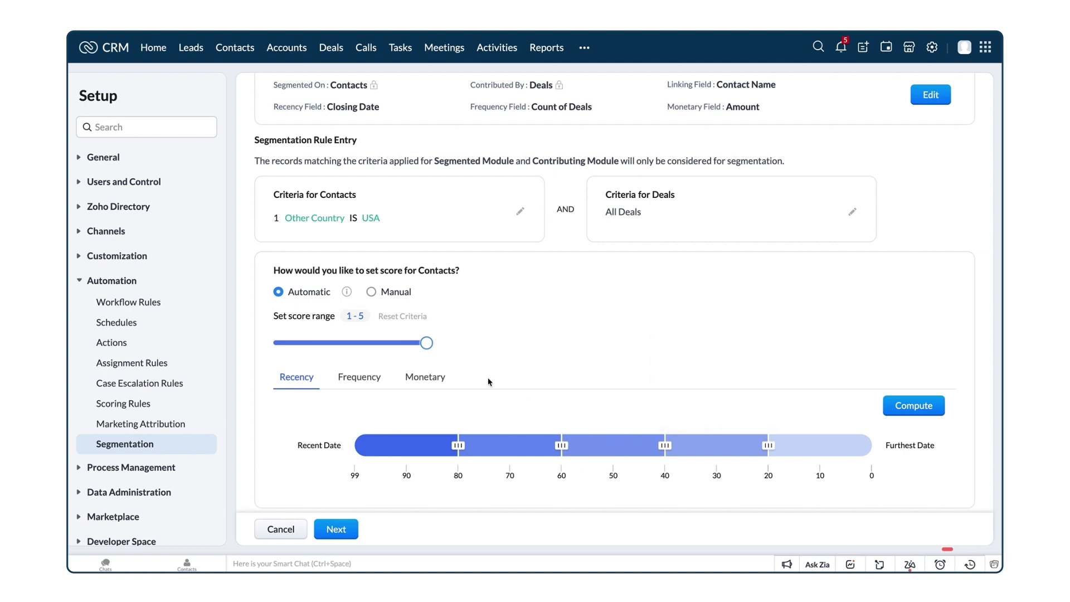
drag(427, 344, 411, 346)
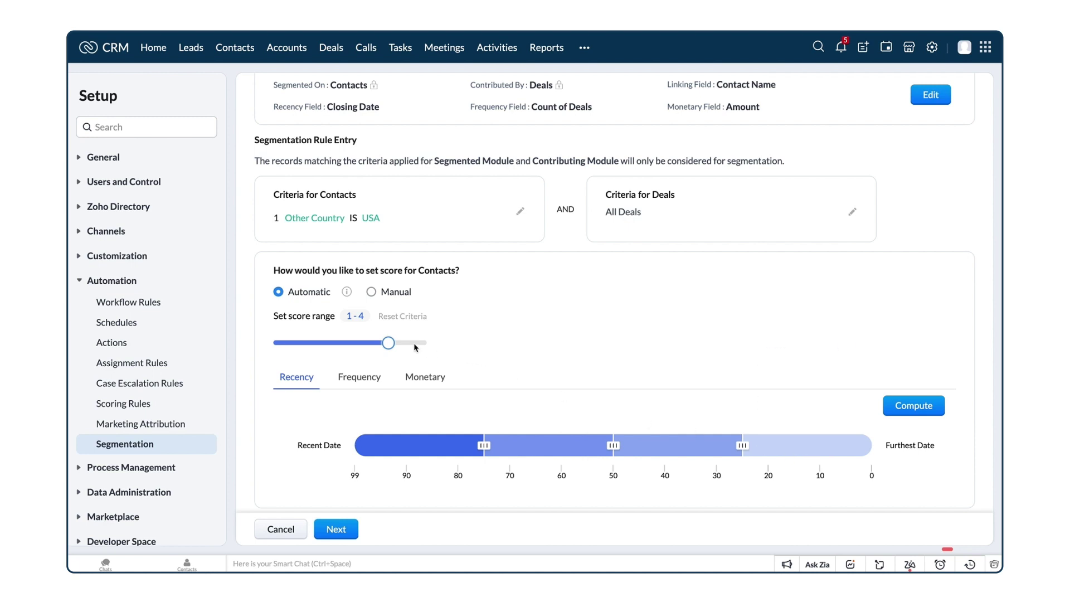
drag(389, 344, 428, 348)
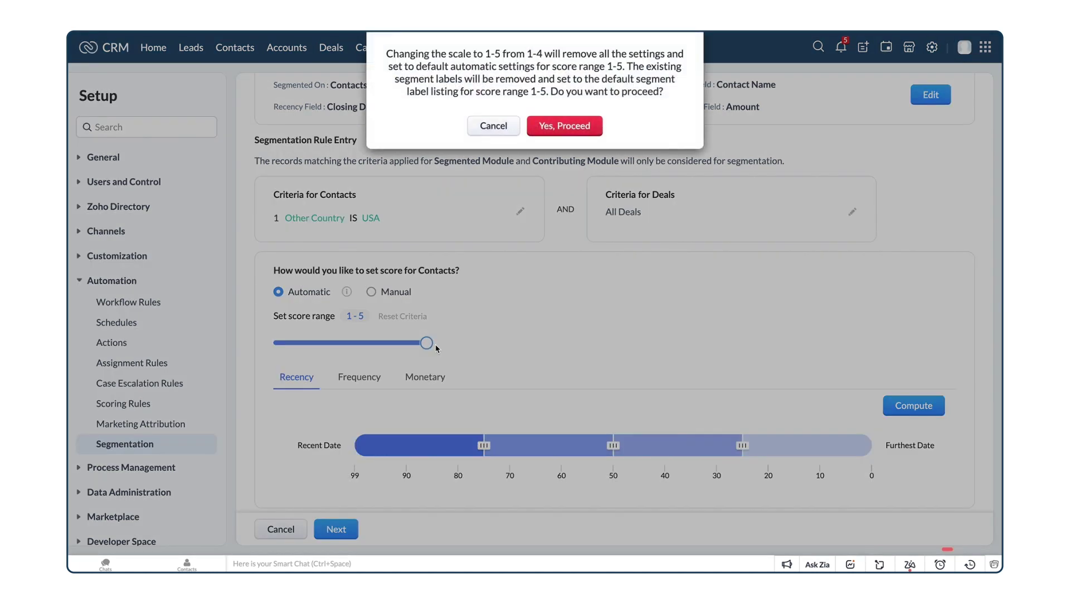
click(591, 131)
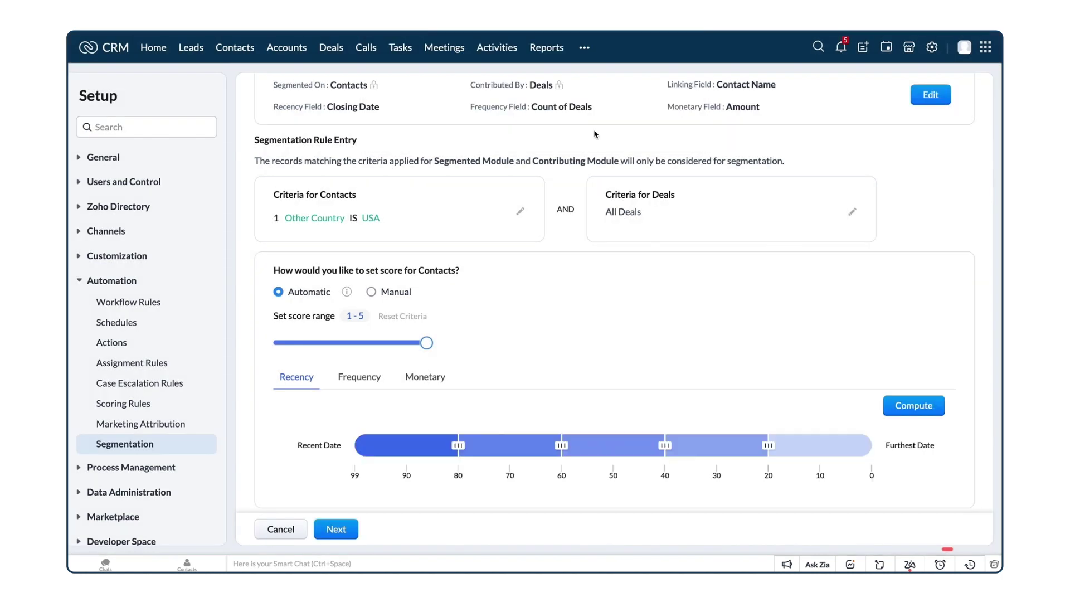
mouse_move(416, 446)
mouse_move(515, 446)
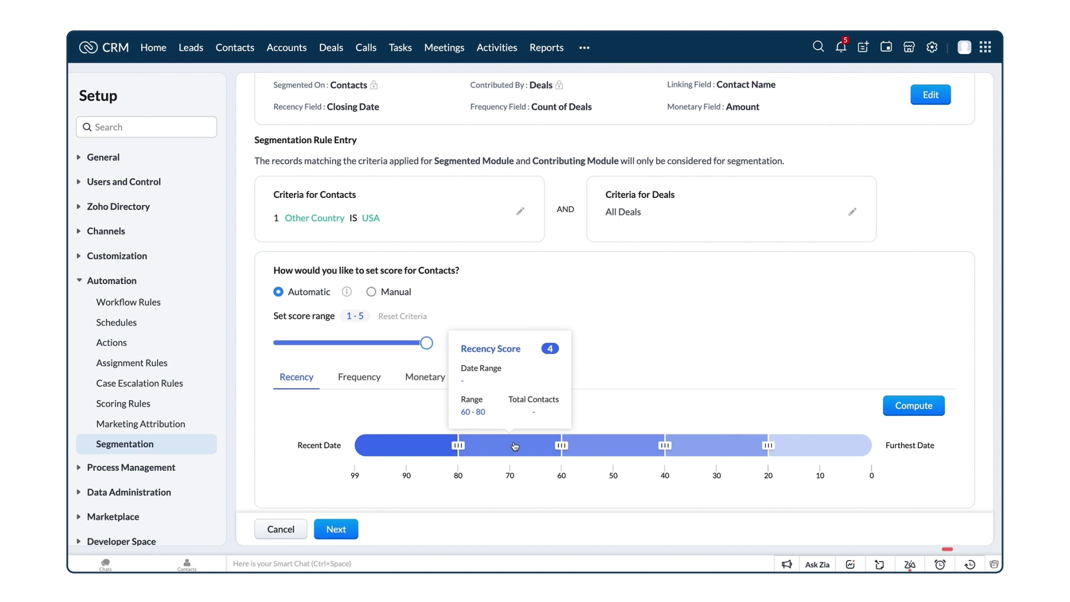
mouse_move(615, 451)
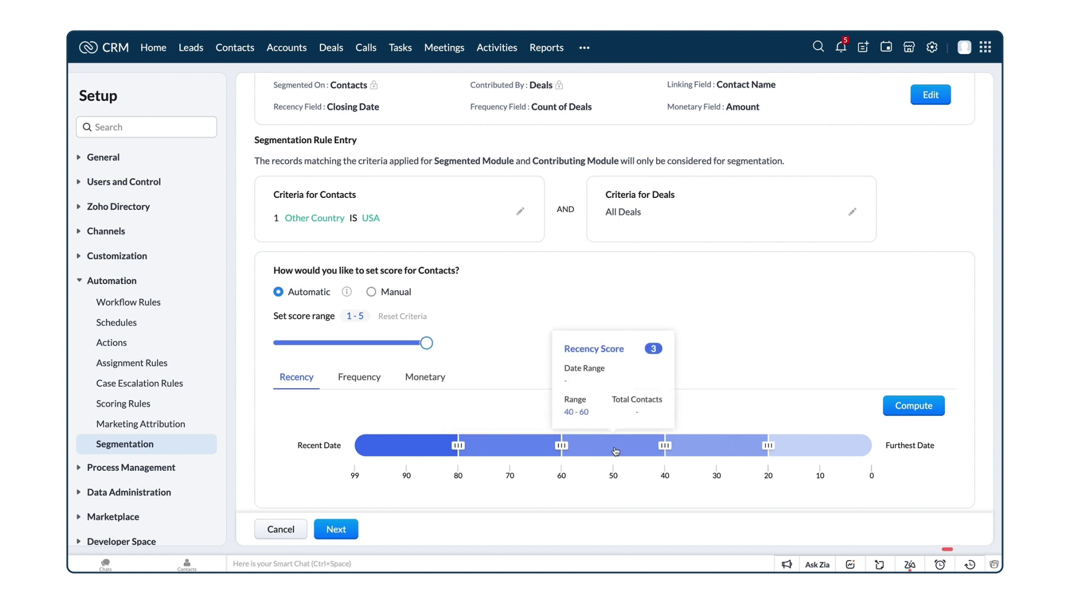
mouse_move(723, 452)
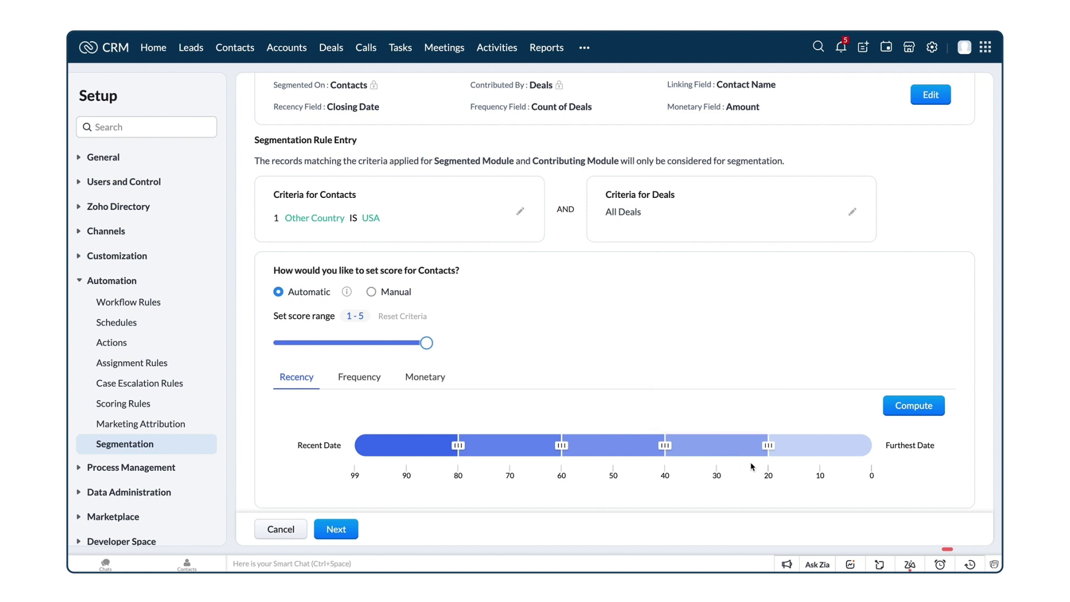
mouse_move(819, 450)
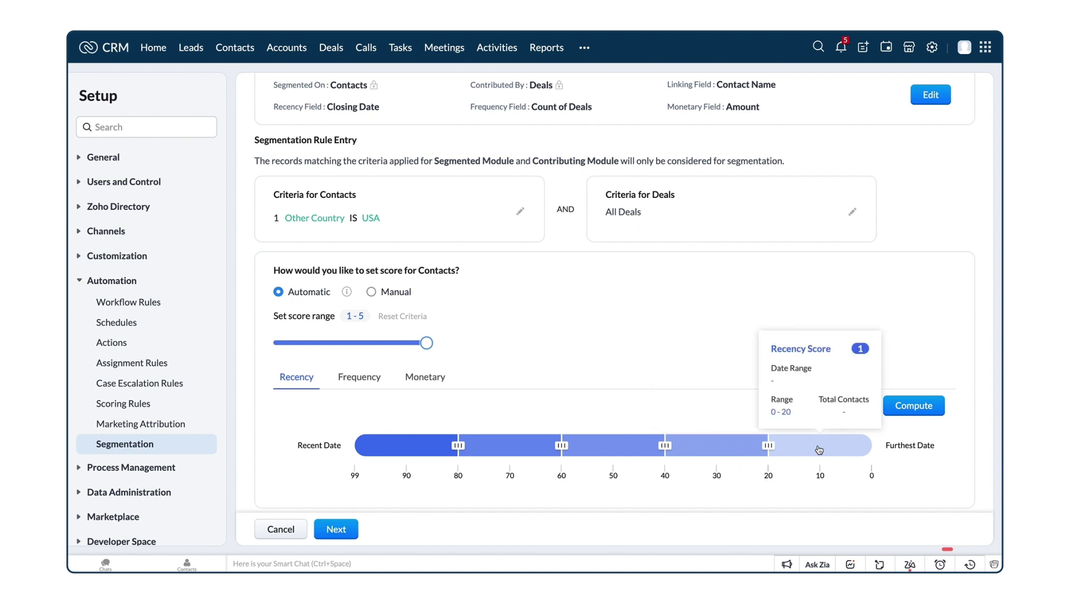
mouse_move(768, 446)
mouse_down()
mouse_move(804, 451)
mouse_move(740, 453)
mouse_move(776, 456)
mouse_up()
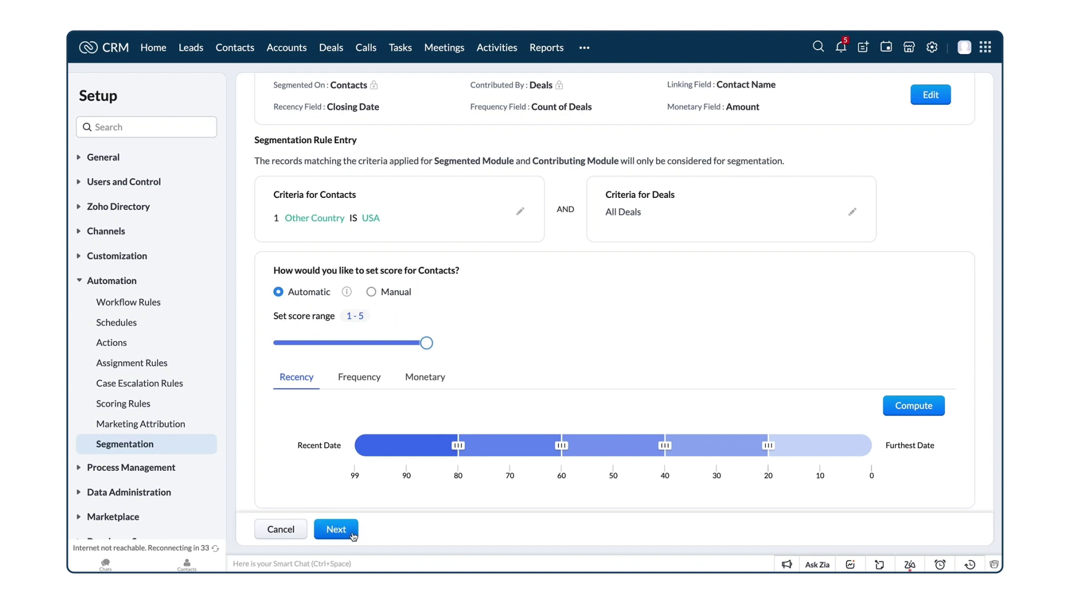
click(353, 535)
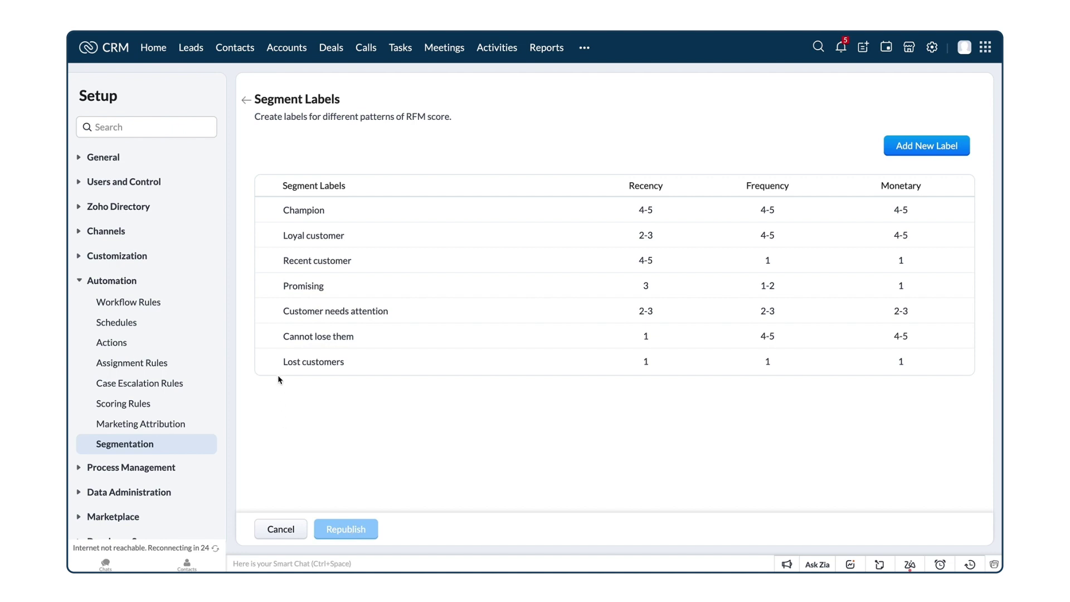
Step: Delete the 'Cannot lose them' label and republish the segmentation
click(269, 337)
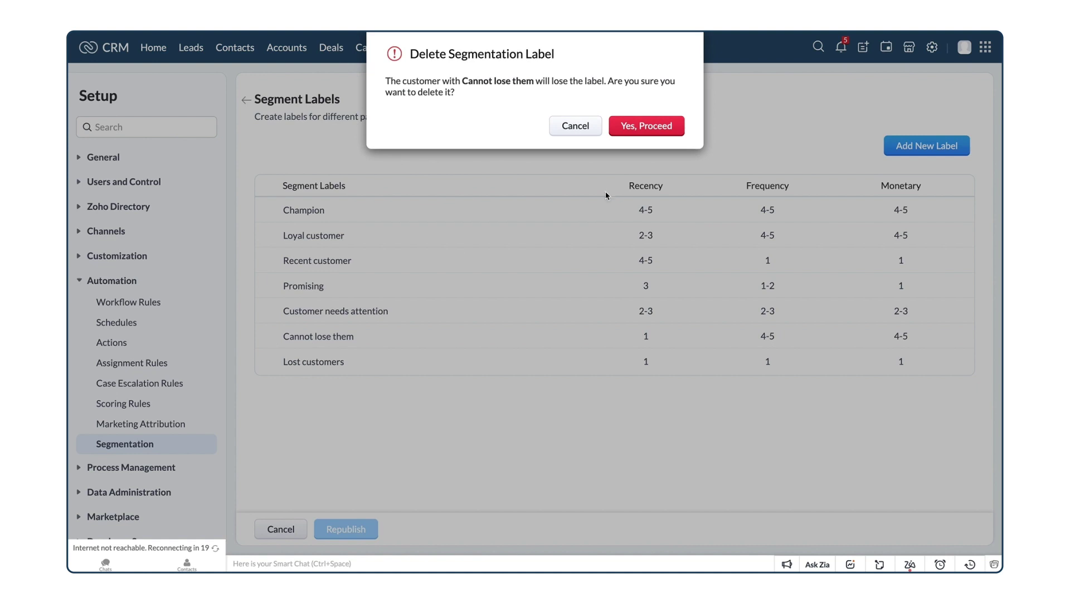
click(671, 133)
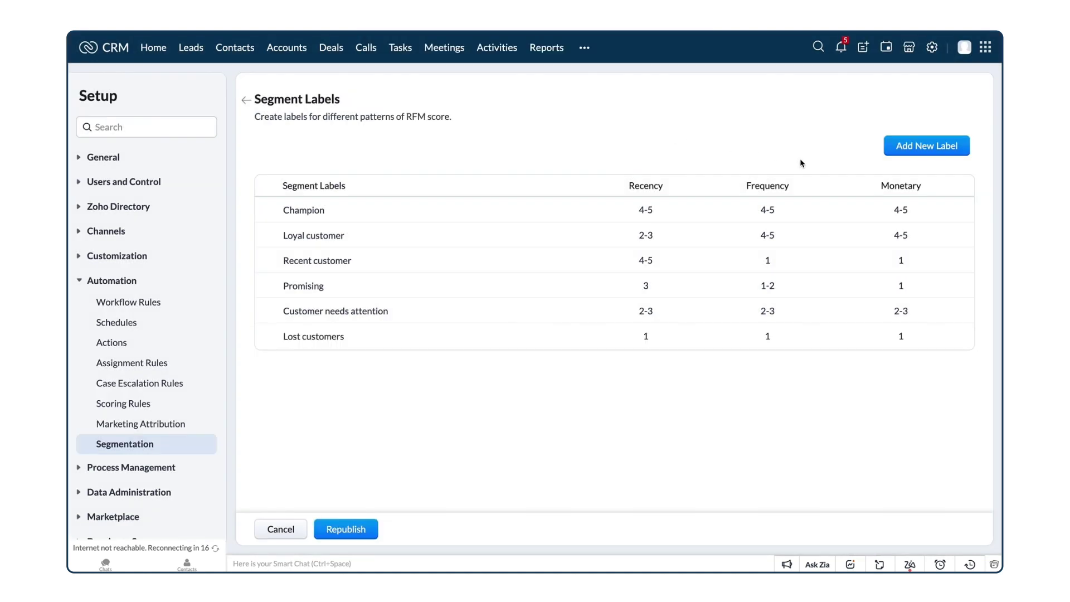
click(916, 157)
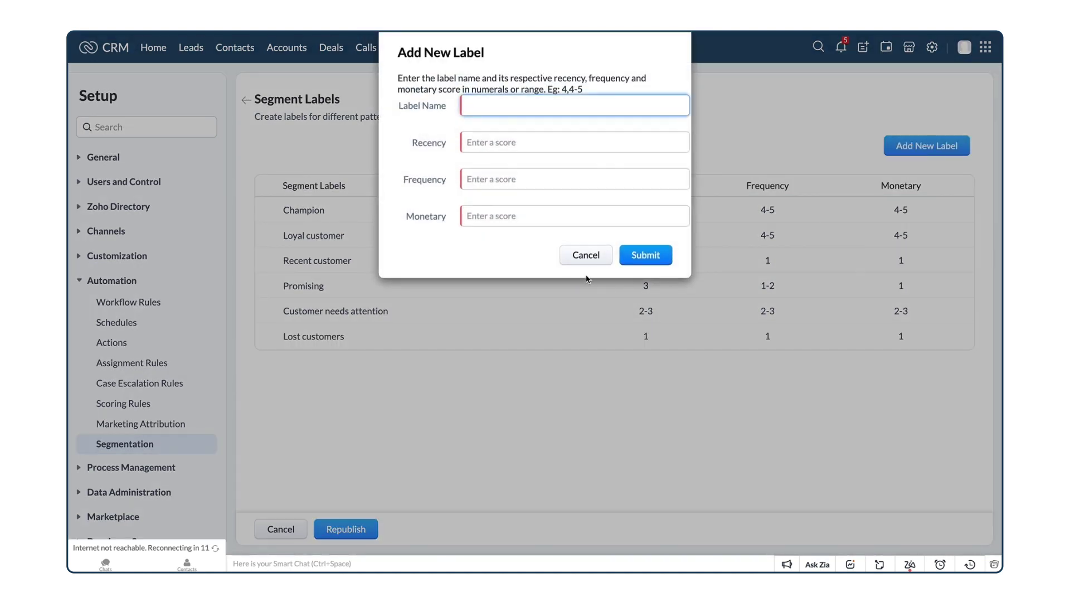
click(590, 261)
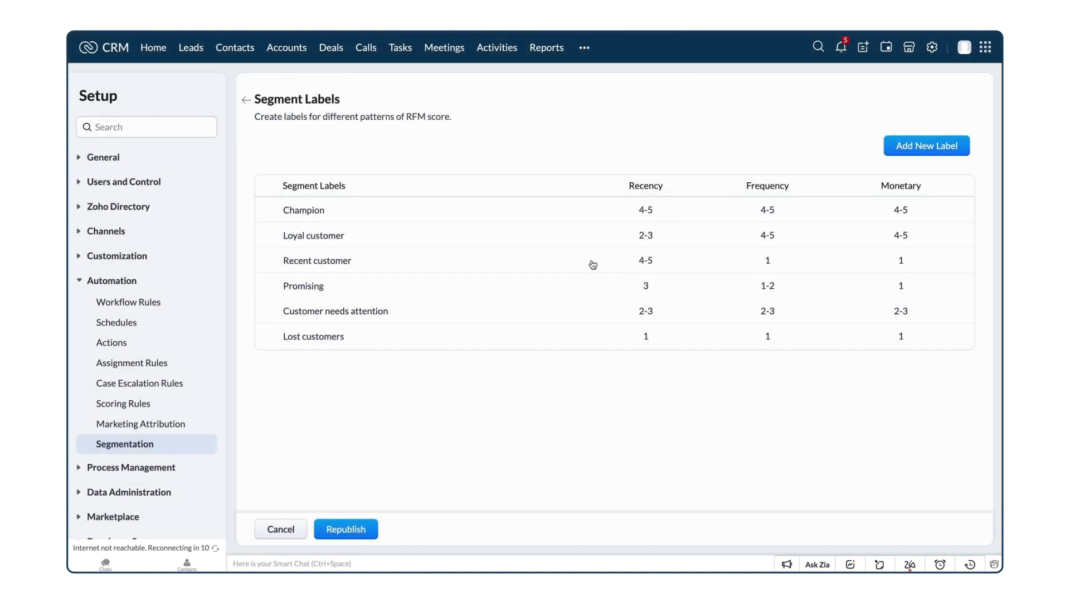
click(372, 530)
click(561, 105)
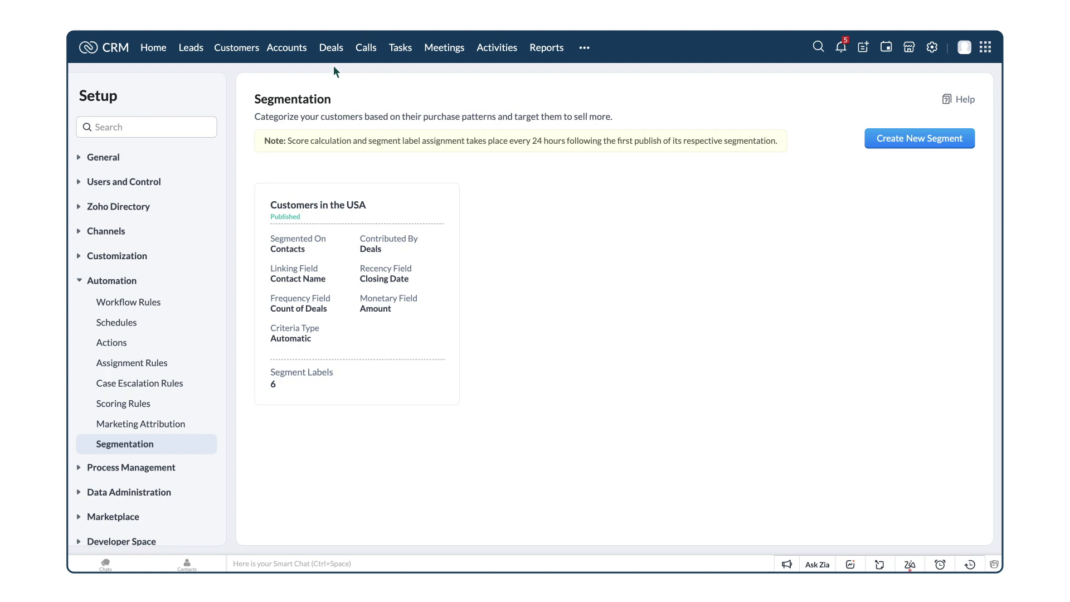
Step: Check the first customer's segment history (Champion, up from Loyal customer), then return to the list
click(252, 48)
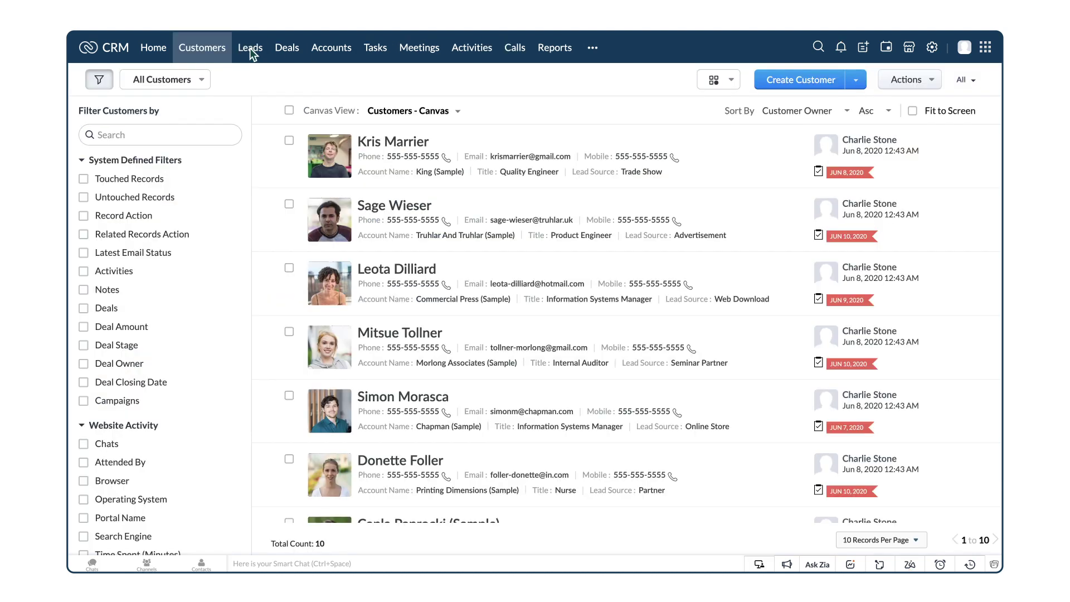
click(380, 144)
scroll(379, 140, down, 10)
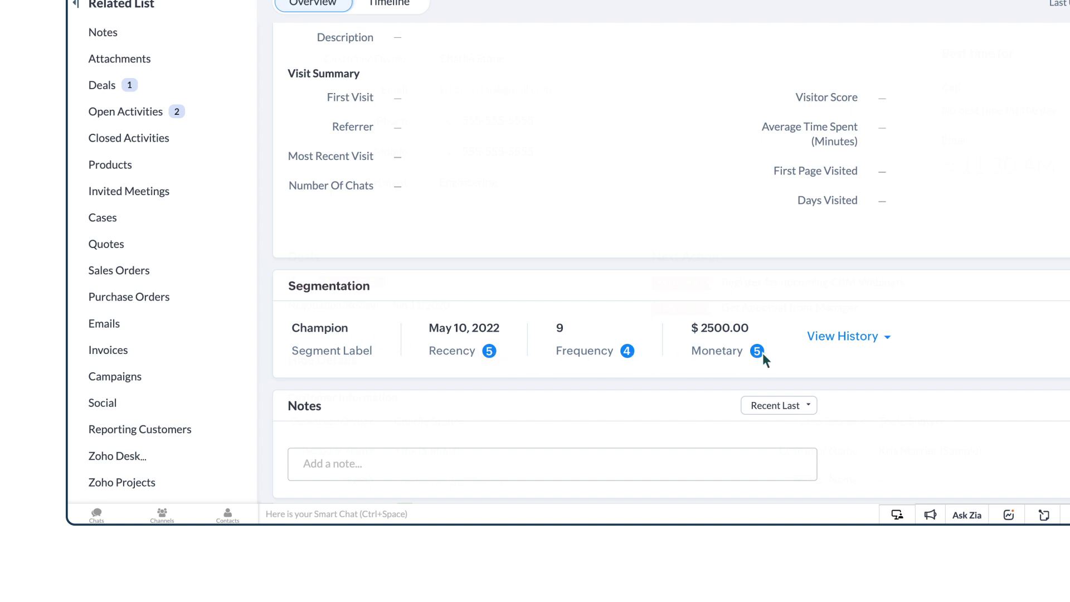
click(873, 335)
scroll(873, 336, down, 2)
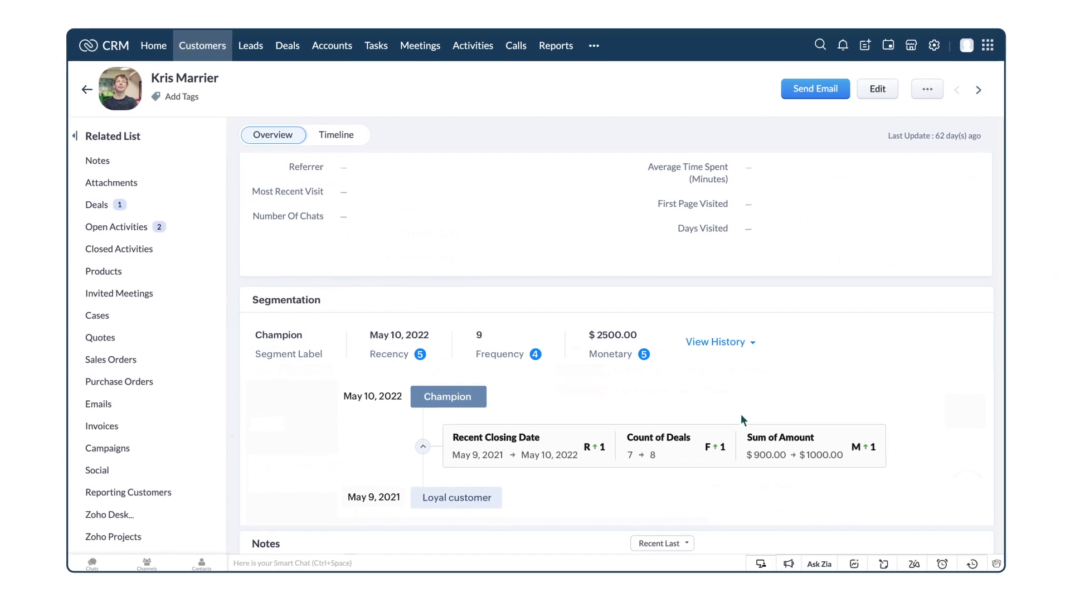
click(218, 52)
Step: Filter customers by Segment Score so the Frequency score is greater than 5
click(168, 134)
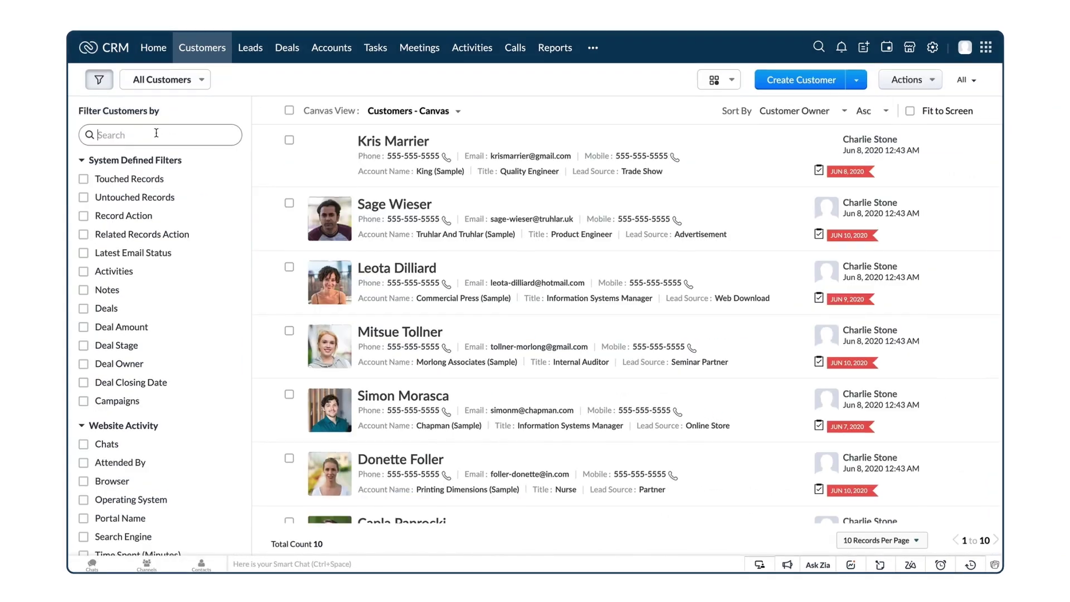
text(segment)
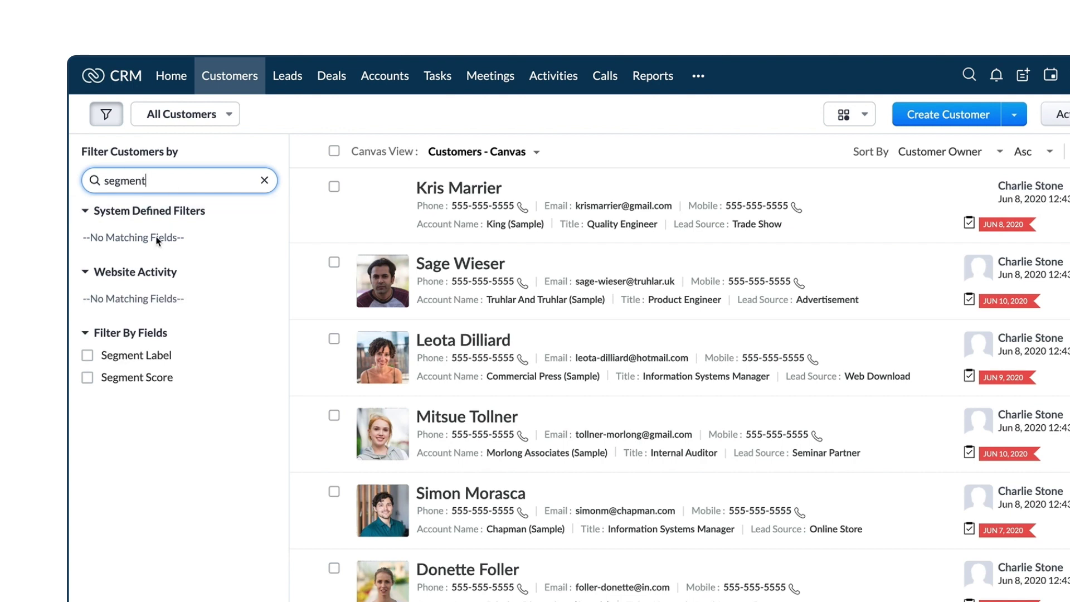
click(88, 378)
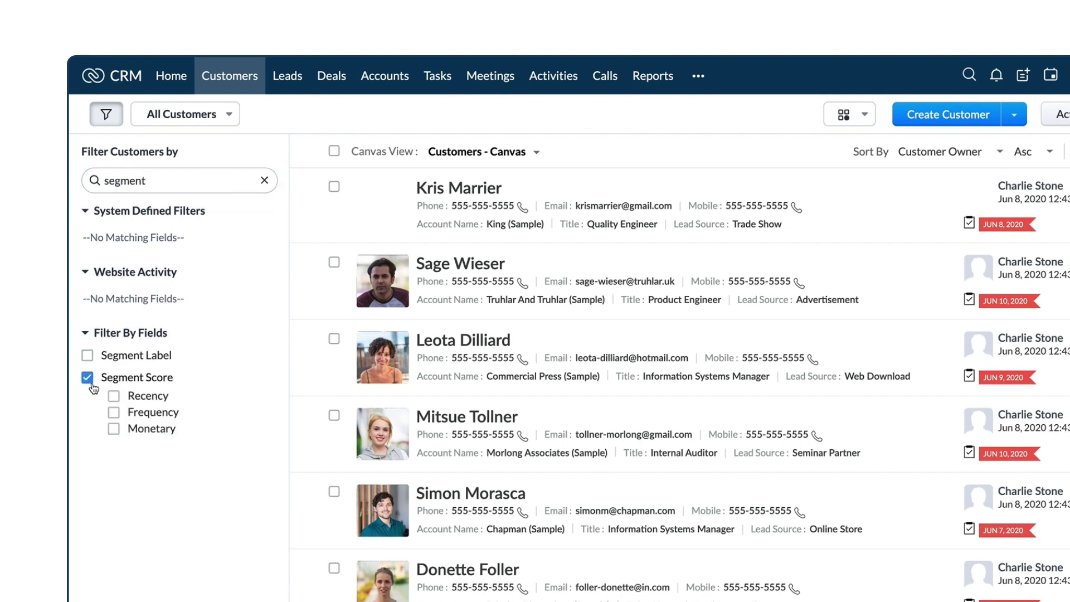
click(113, 413)
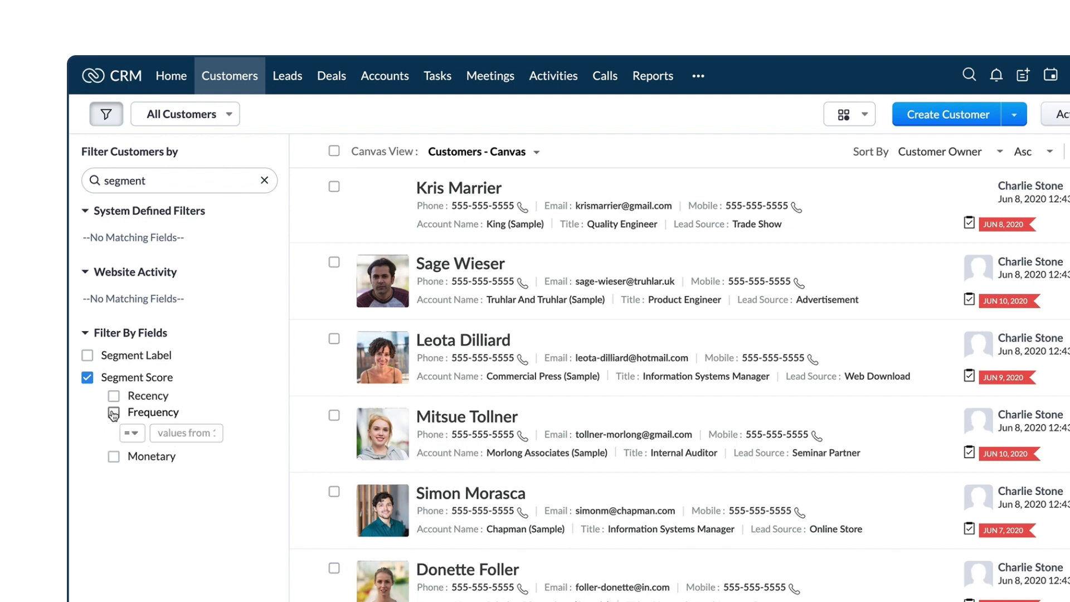
click(132, 433)
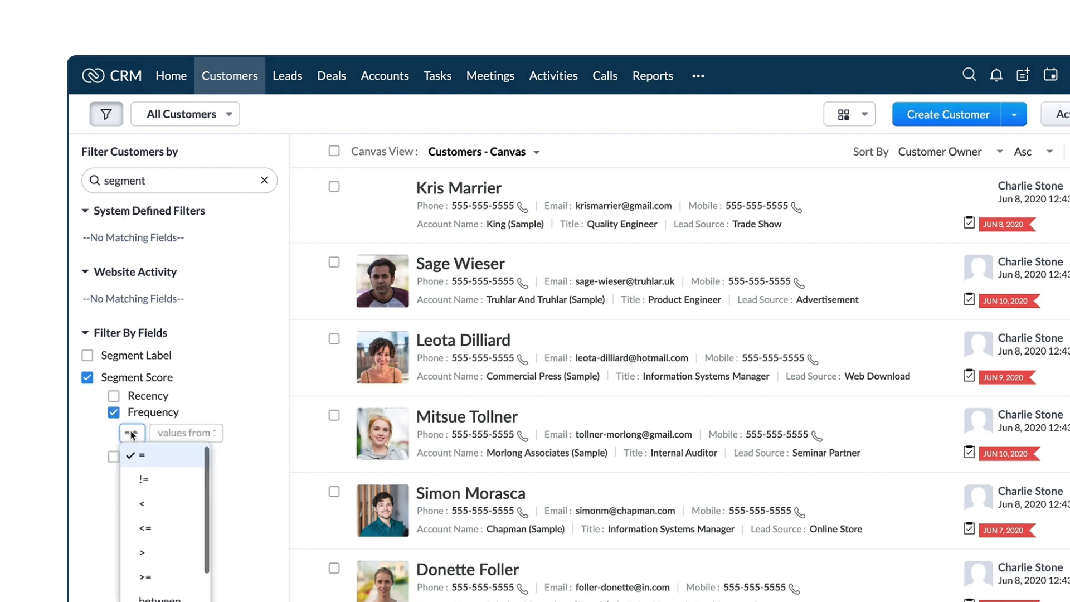
click(143, 552)
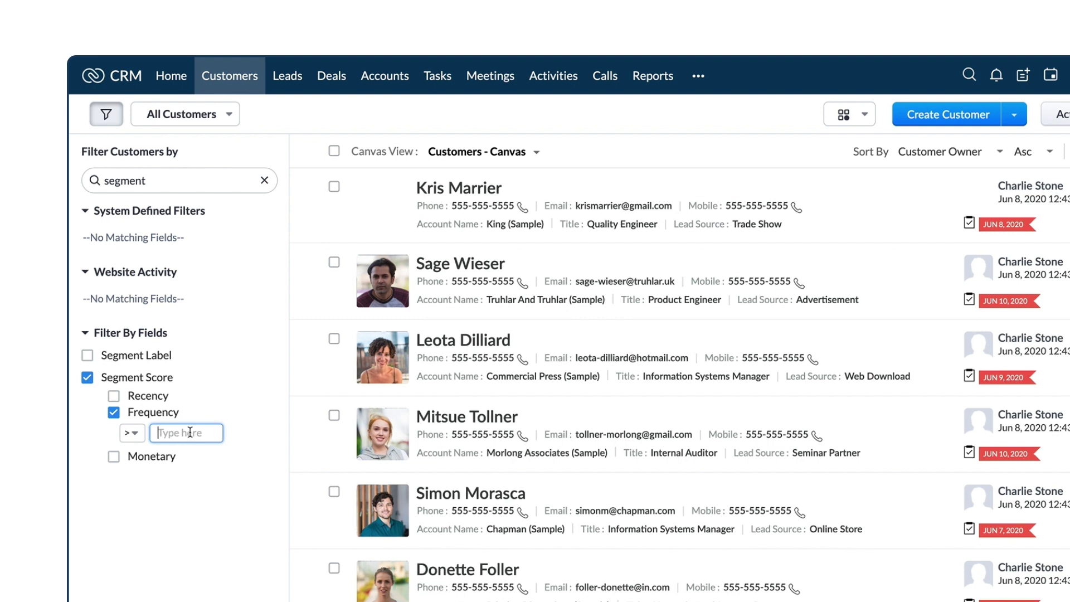
text(5)
click(192, 478)
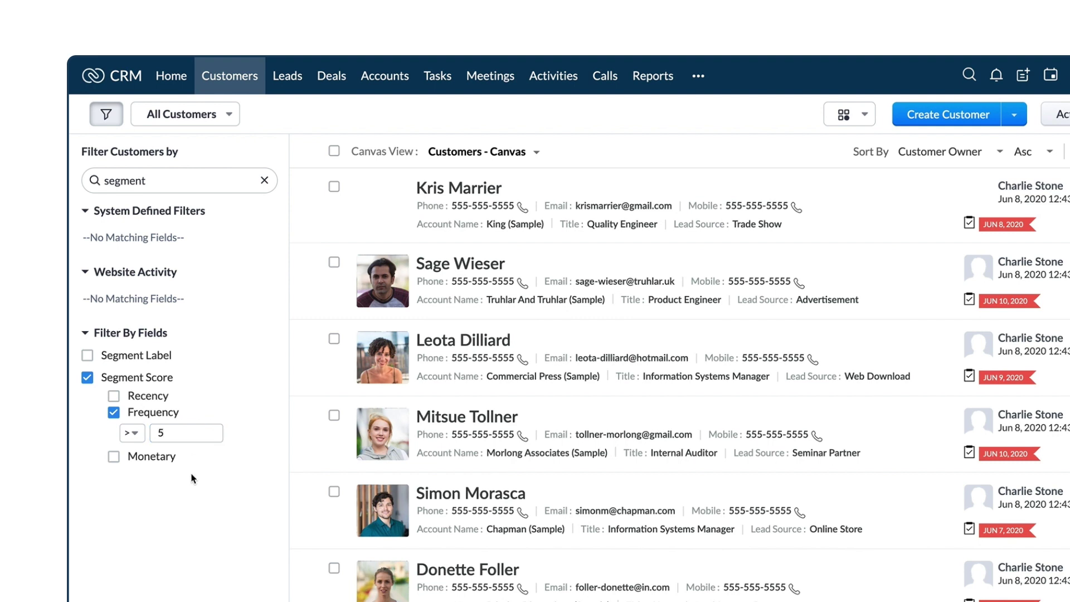